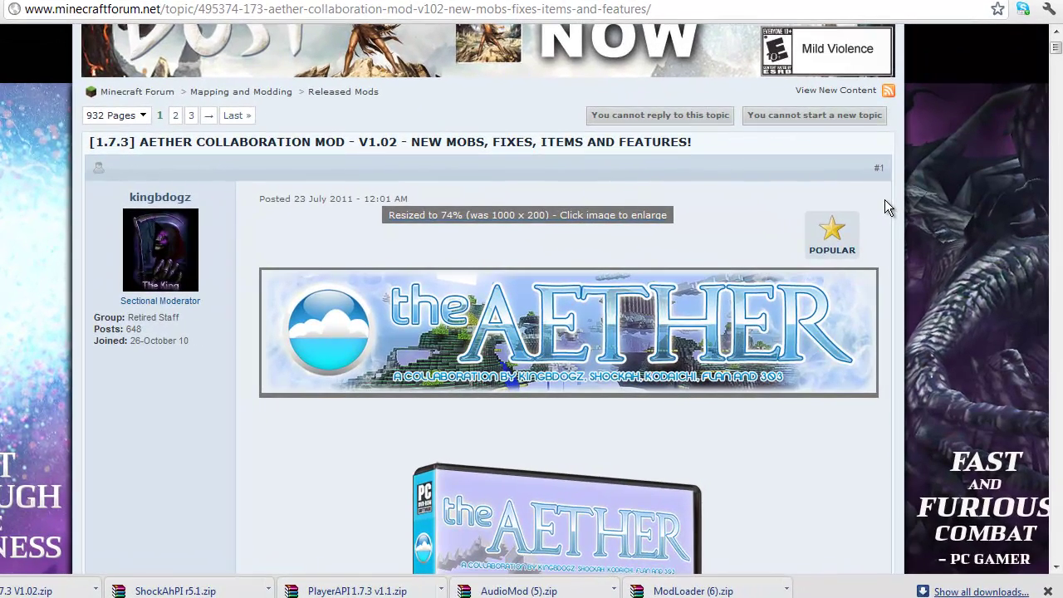
Step: Scroll the Aether thread to the line requiring ModLoader, AudioMod, PlayerAPI and ShockAhPI
scroll(885, 199, "down", 5)
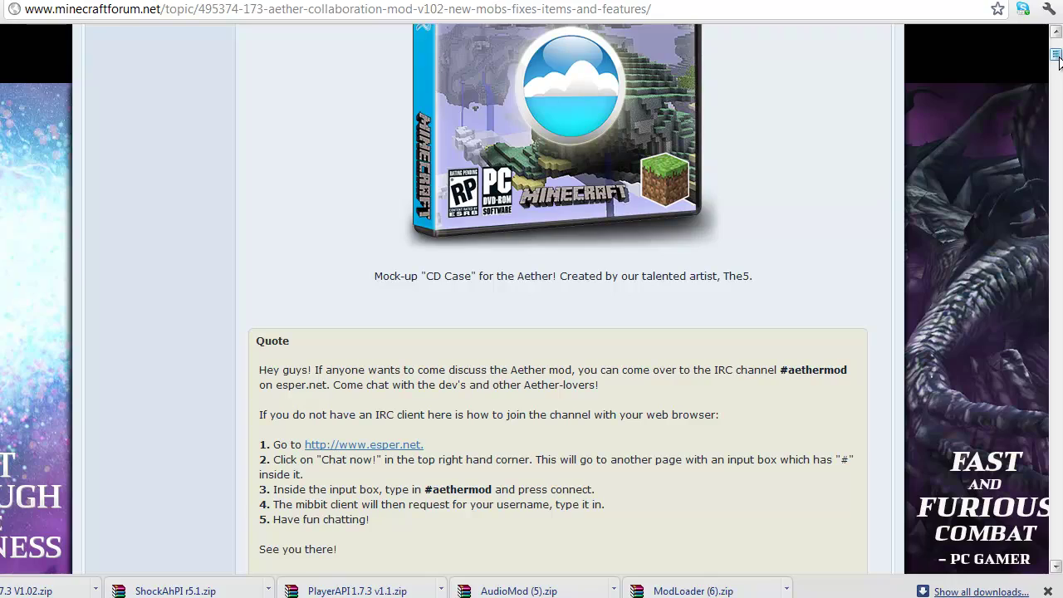
left_click_drag(1058, 58, 1058, 207)
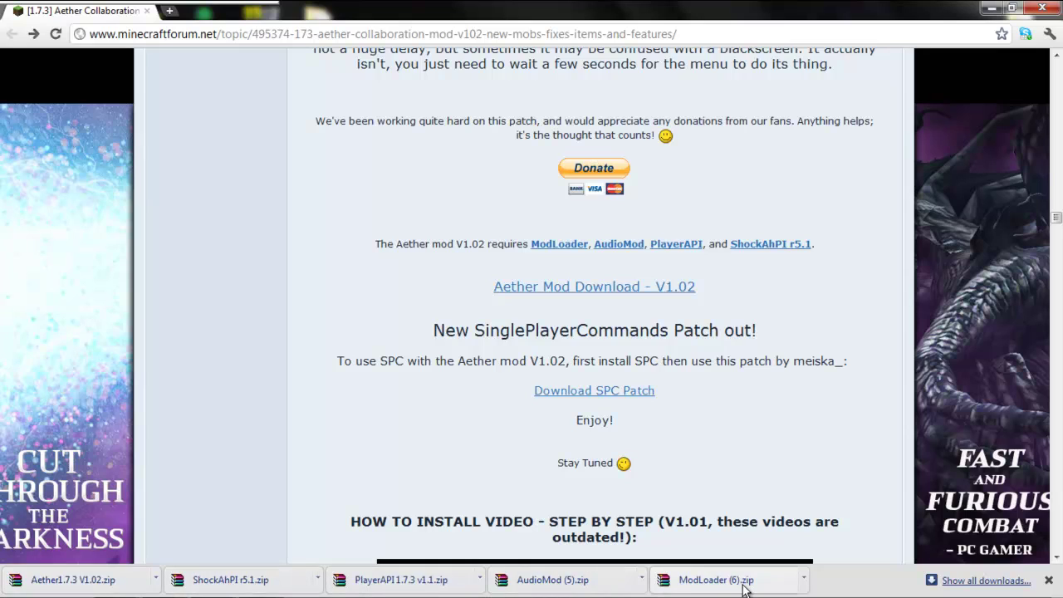
Step: Open the Aether, ShockAhPI, PlayerAPI, AudioMod and ModLoader zips in WinRAR, then minimize Chrome
left_click(86, 581)
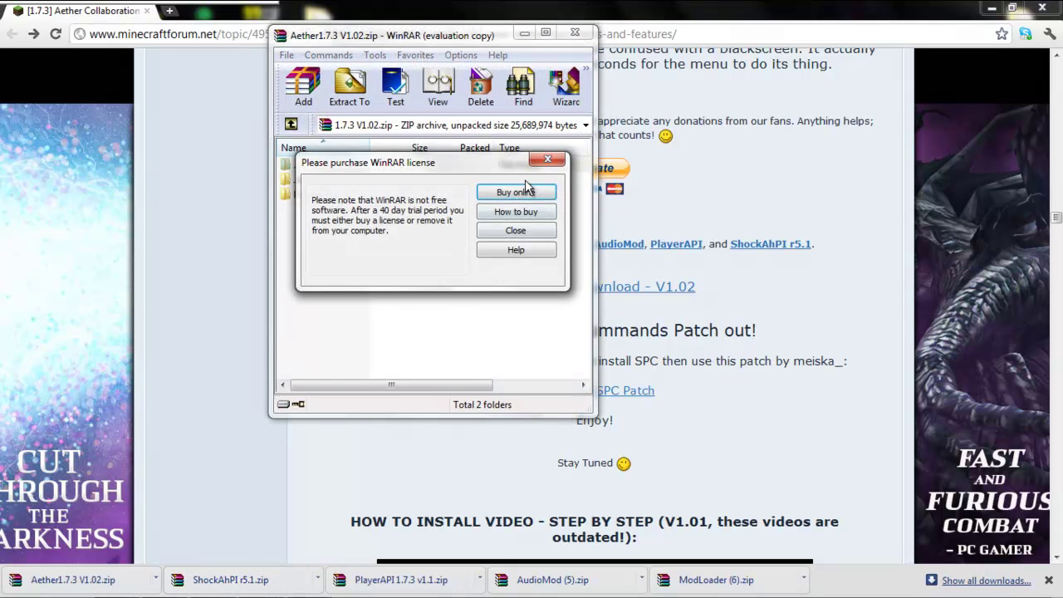
left_click(547, 161)
left_click(243, 581)
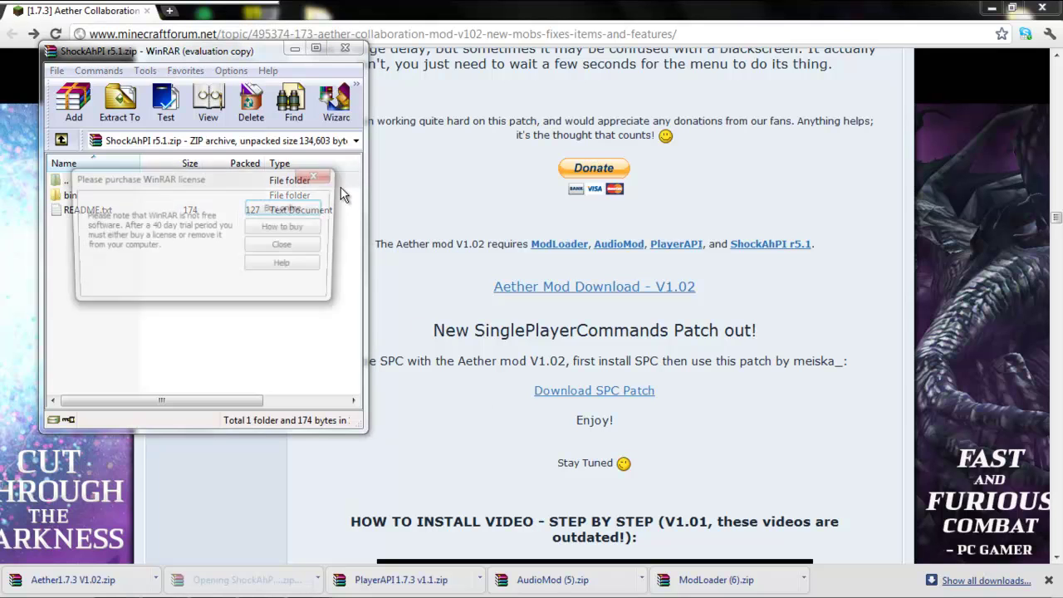
left_click(326, 173)
left_click(398, 581)
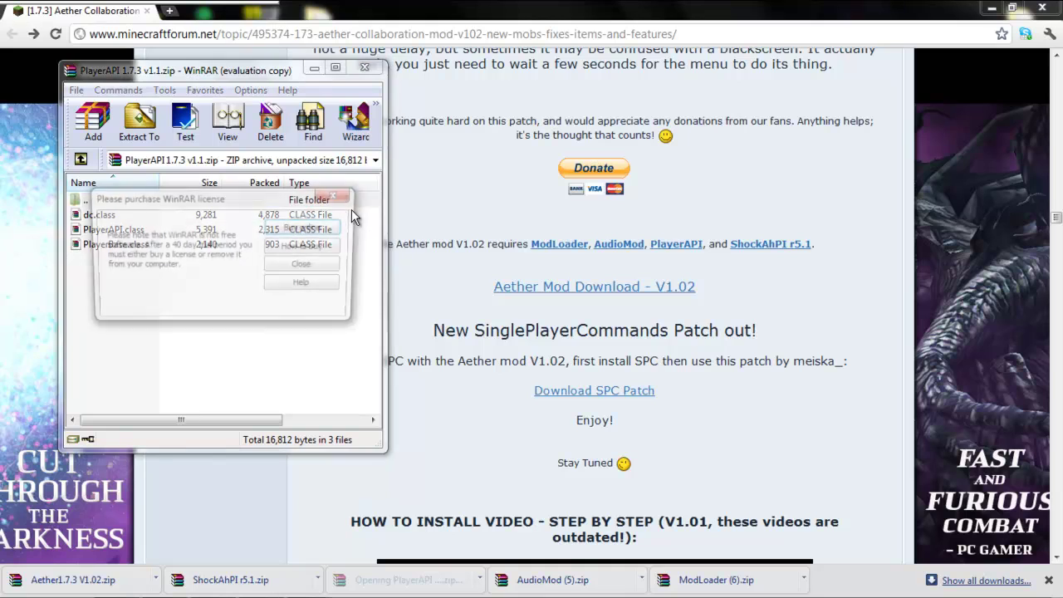
left_click(349, 196)
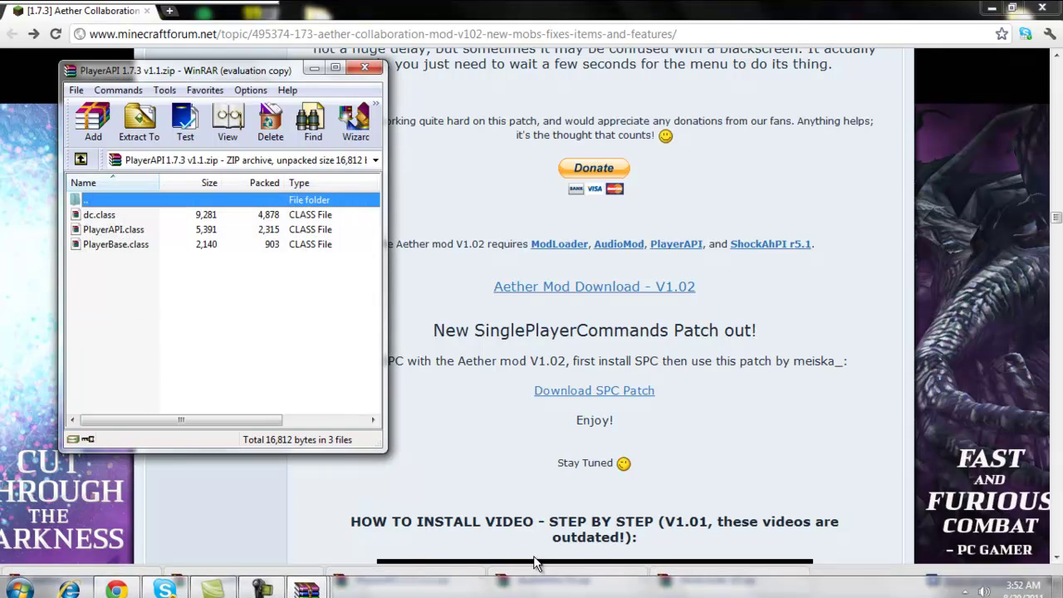
left_click(544, 580)
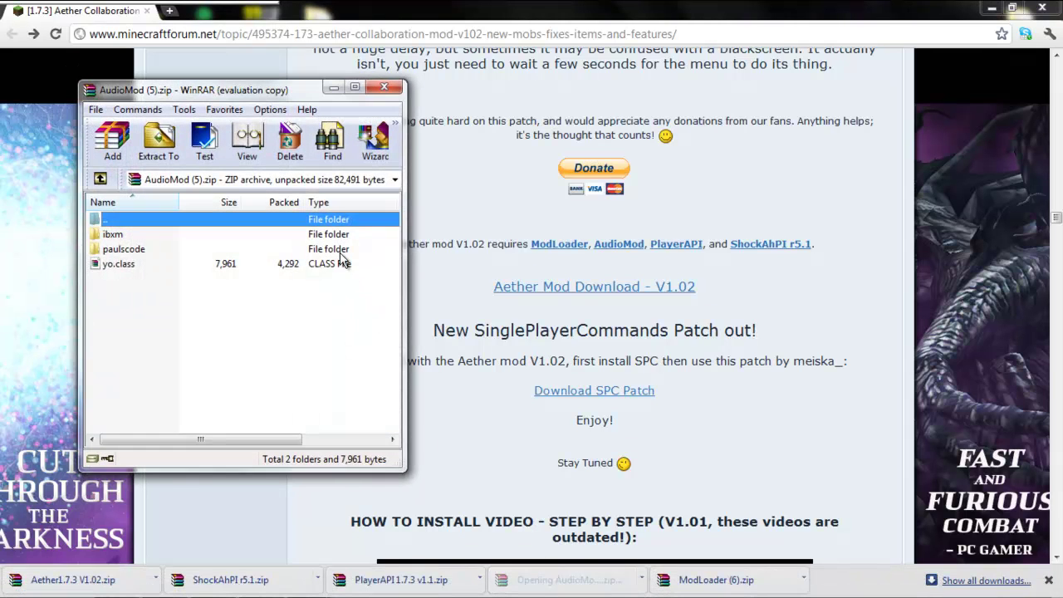
left_click(349, 212)
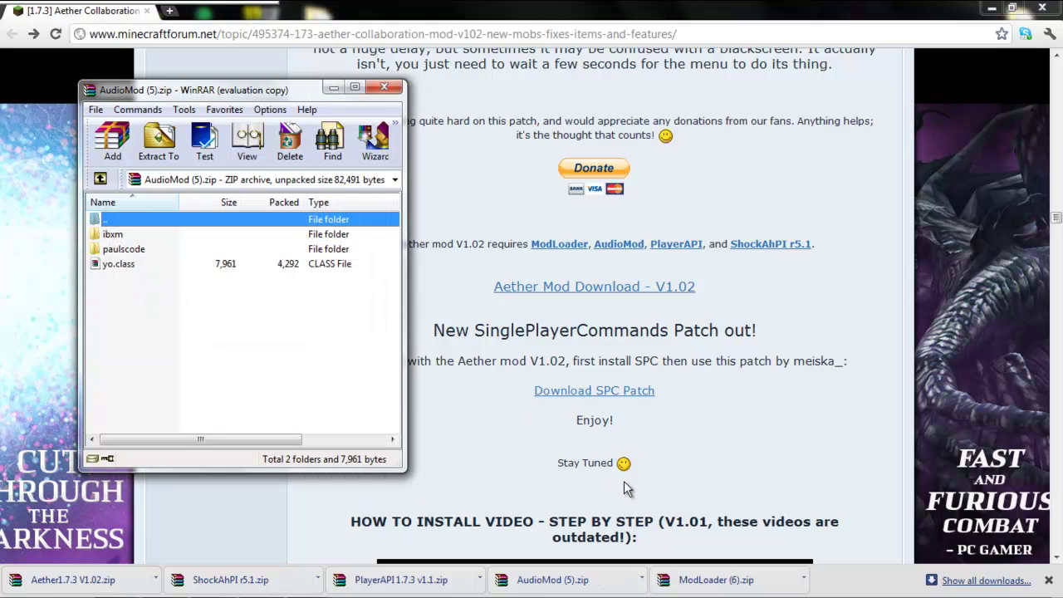
left_click(710, 580)
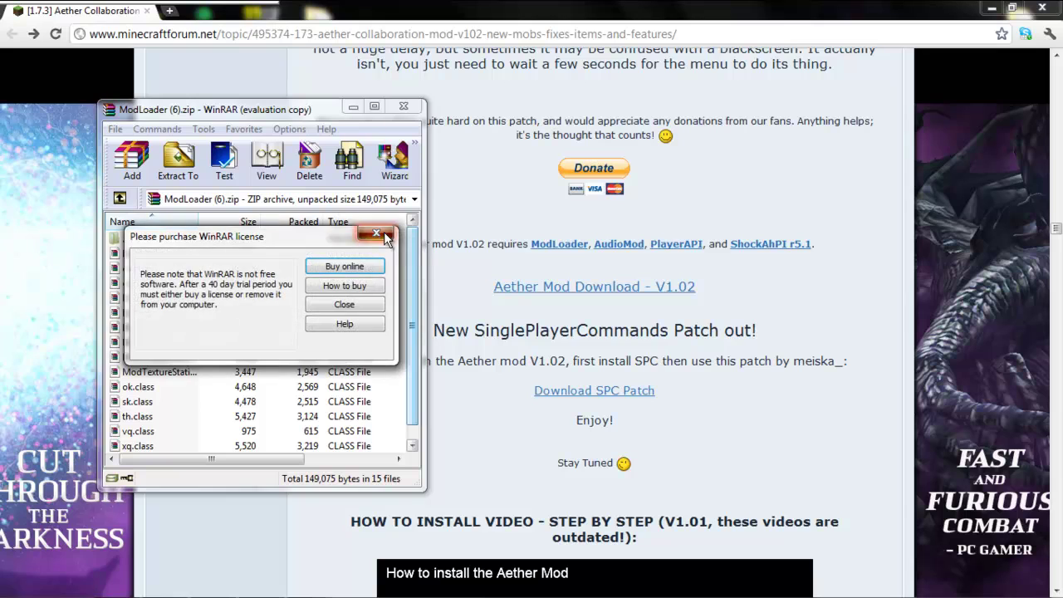
left_click(385, 234)
left_click(992, 8)
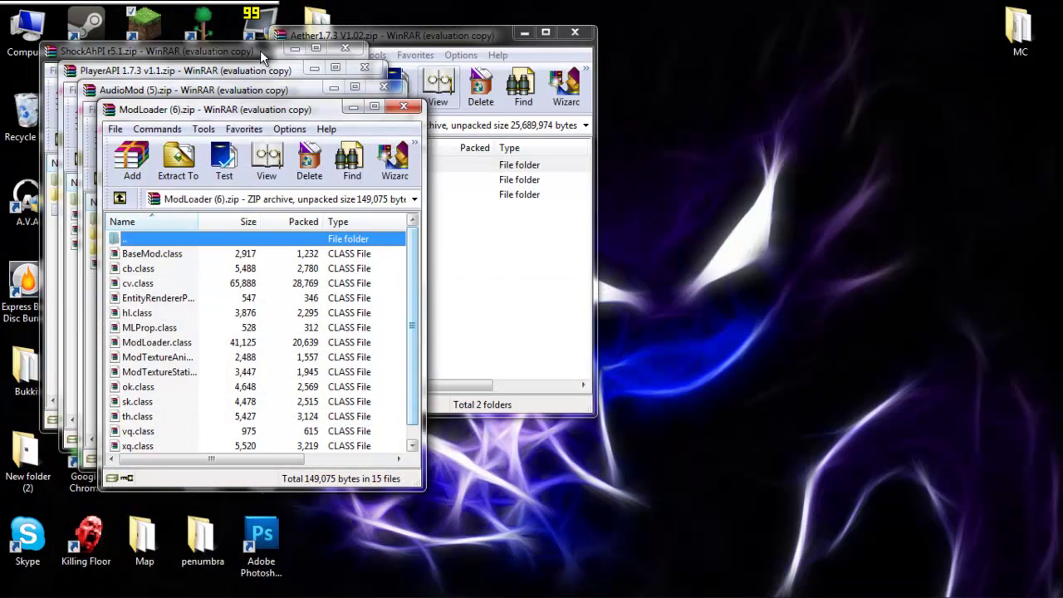
Step: Search the Start menu for %appdata% and place the Roaming folder window on the right
mouse_move(25, 589)
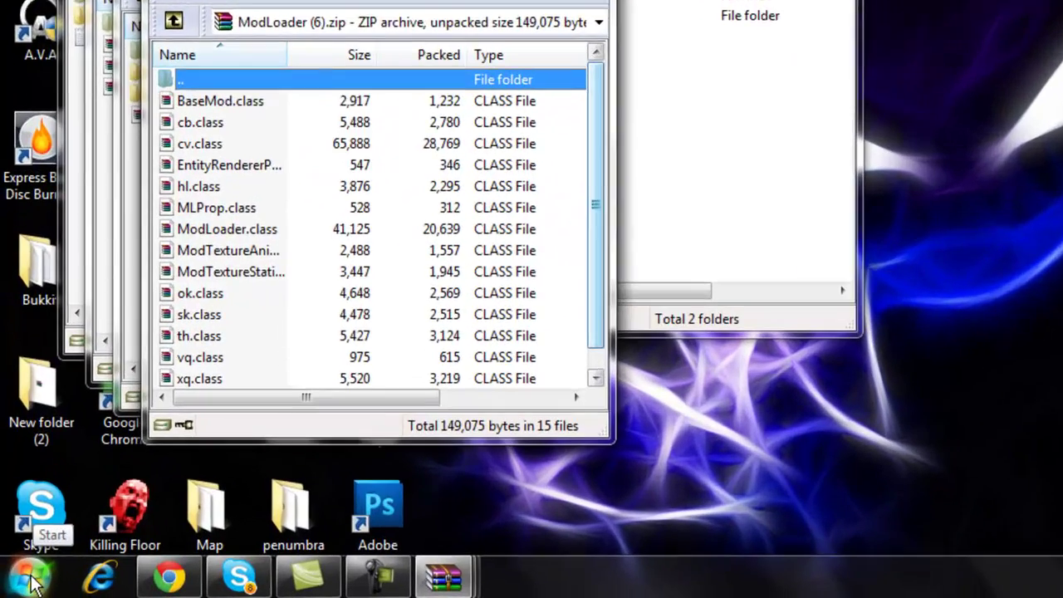
left_click(32, 581)
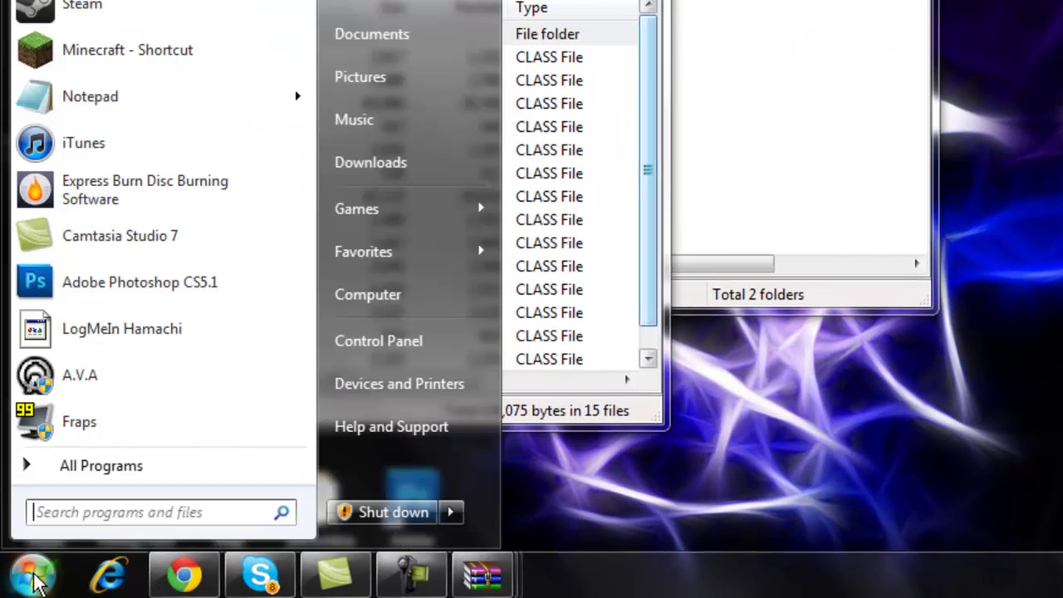
left_click(213, 515)
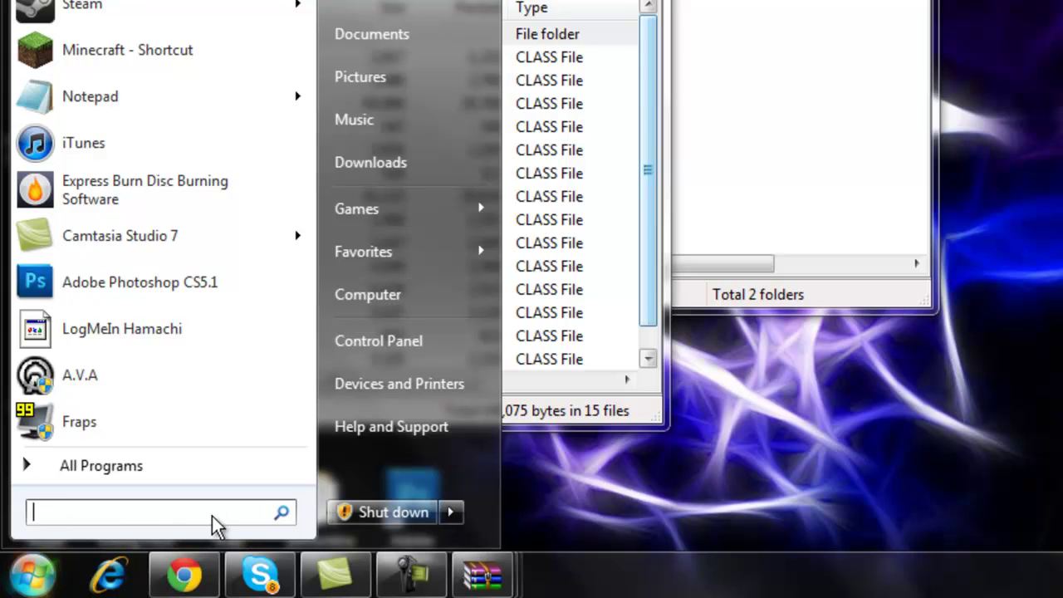
type("%appdata")
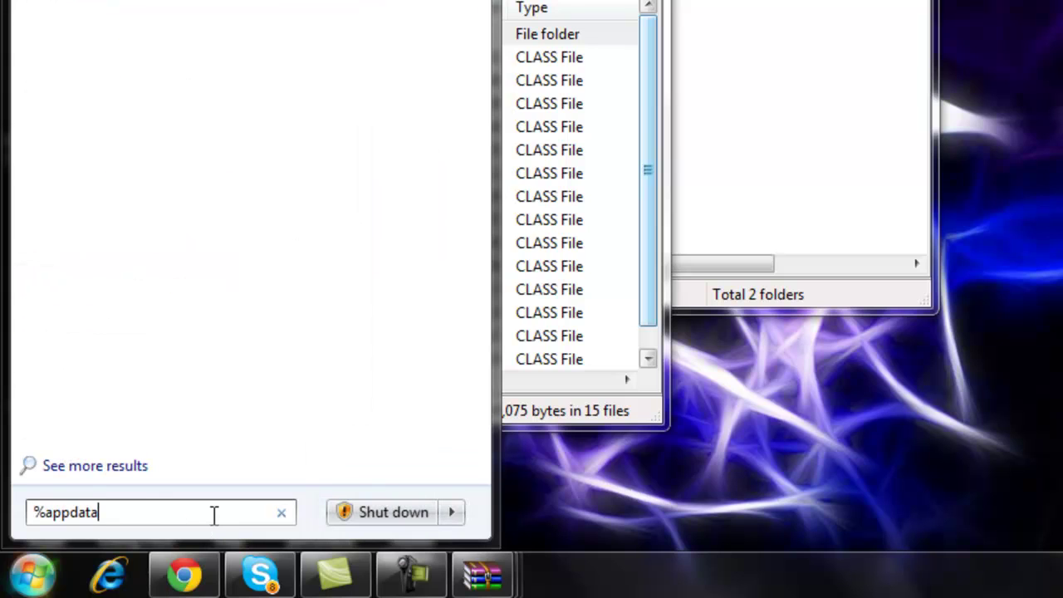
type("%")
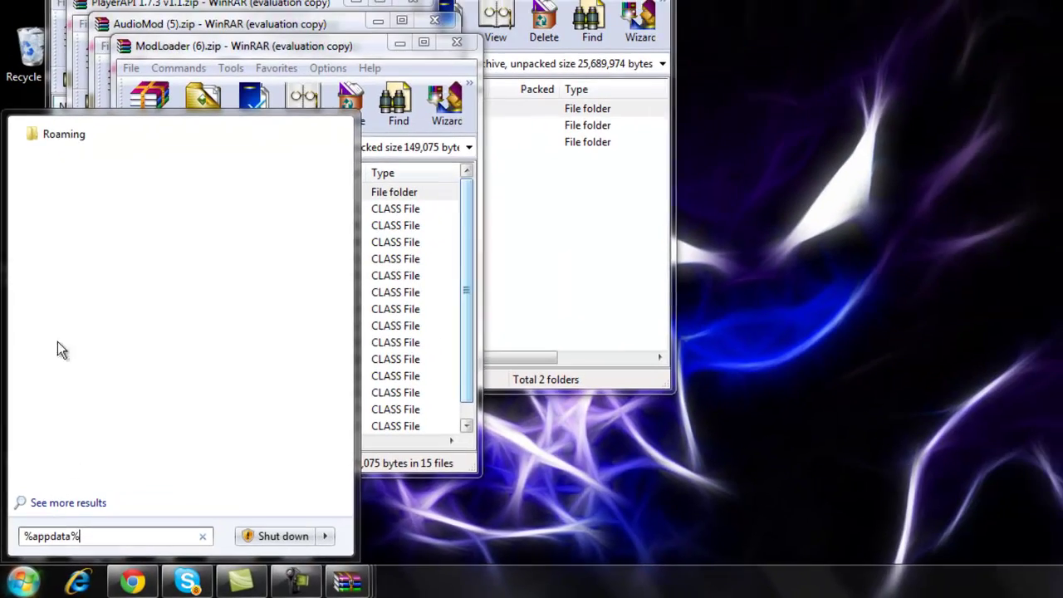
left_click(55, 141)
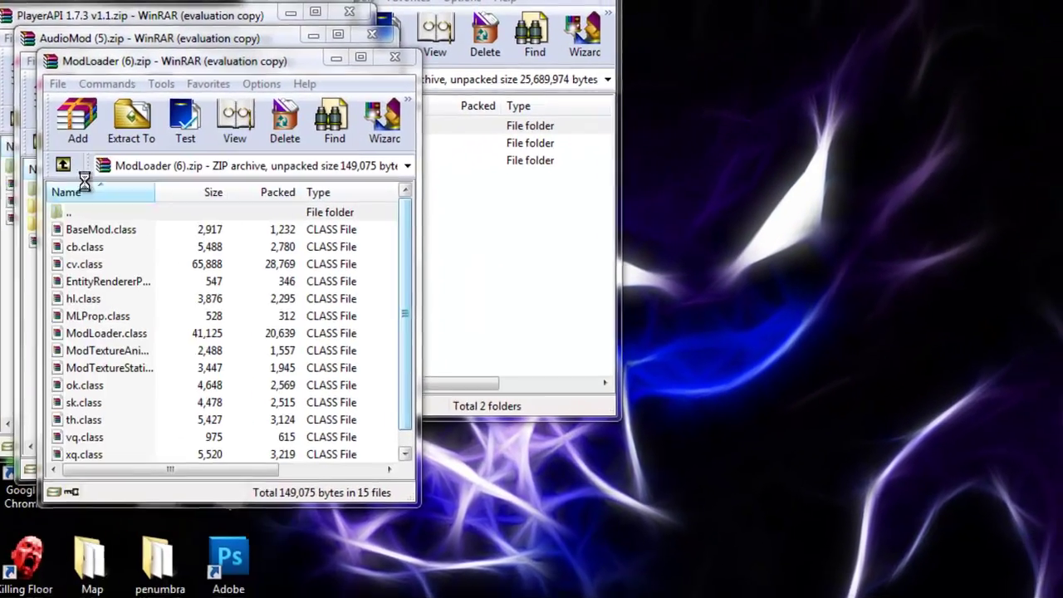
left_click_drag(383, 1, 872, 8)
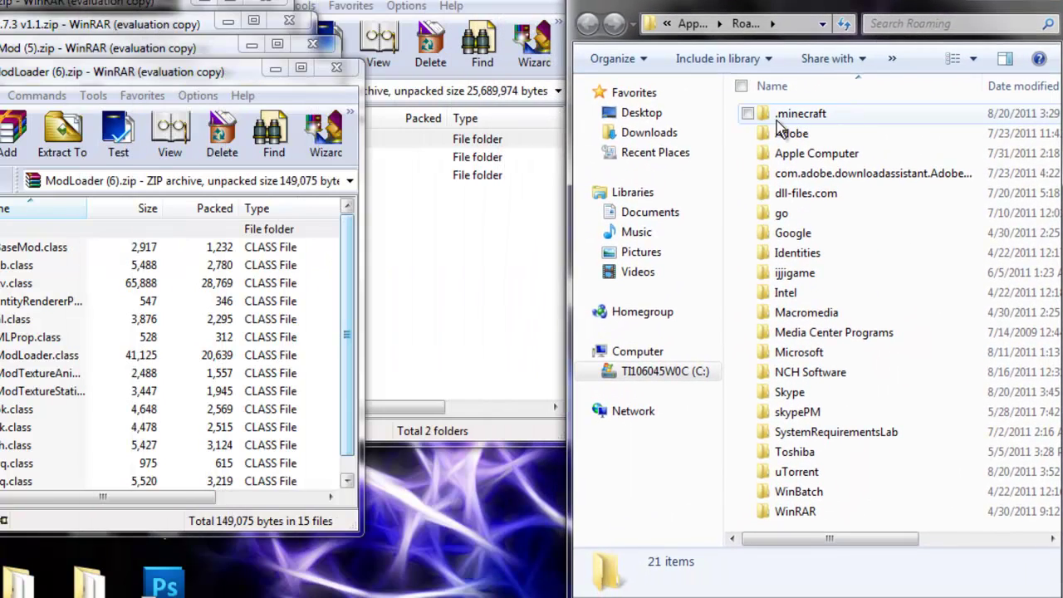
Step: Navigate into .minecraft\bin and bring up the context menu for minecraft.jar
double_click(810, 118)
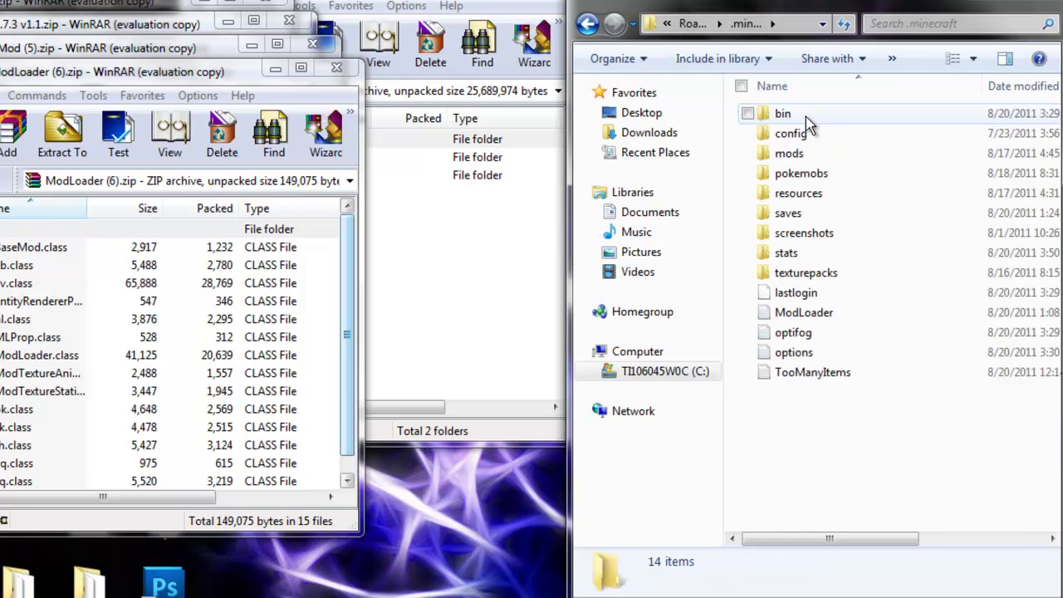
double_click(805, 116)
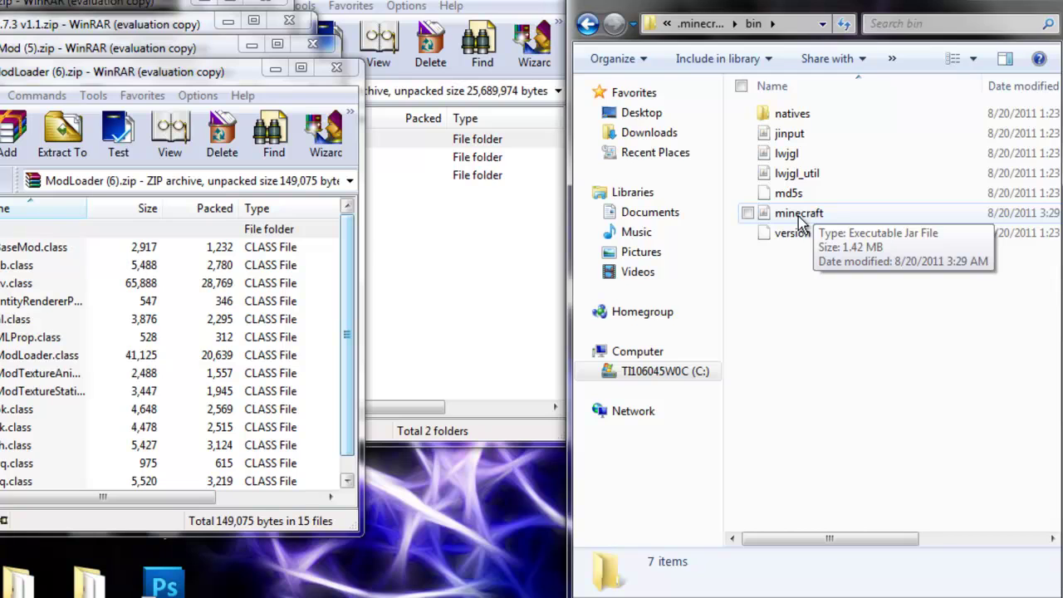
left_click(817, 215)
right_click(817, 216)
Step: Open minecraft.jar with WinRAR archiver and minimize Explorer
mouse_move(839, 246)
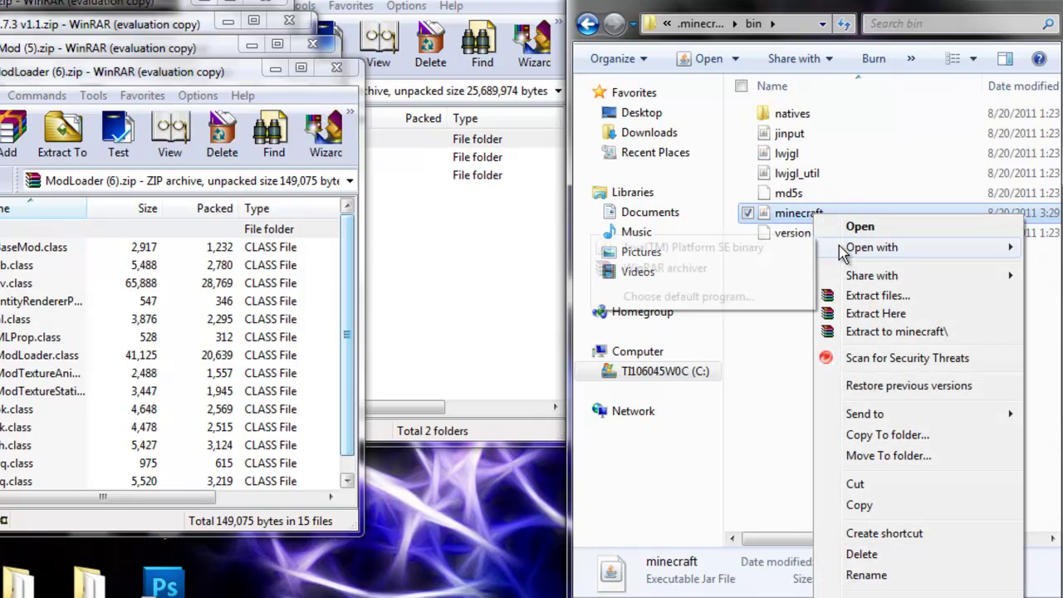
left_click(718, 273)
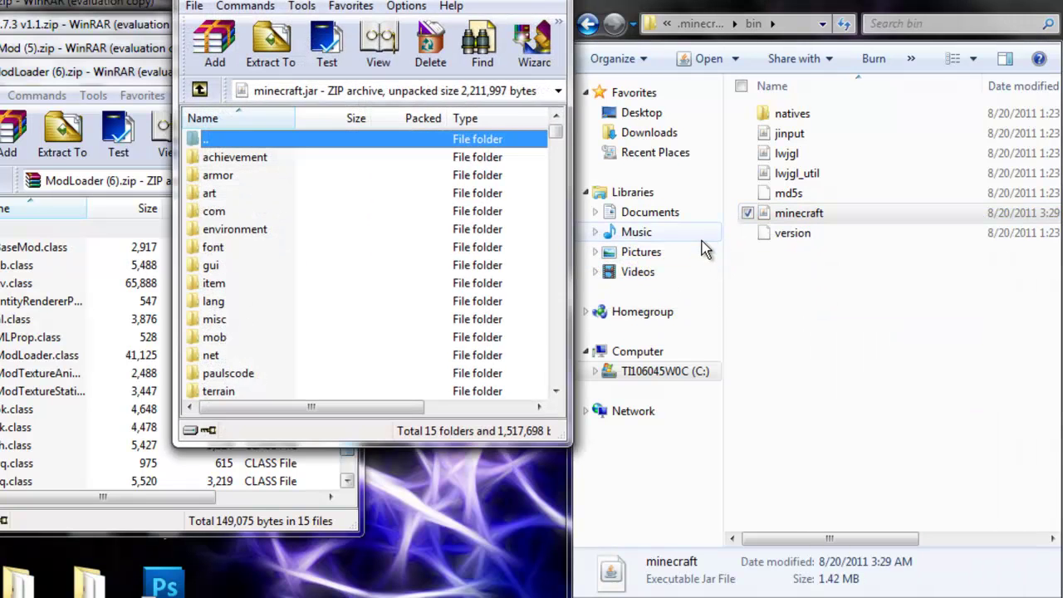
left_click(978, 7)
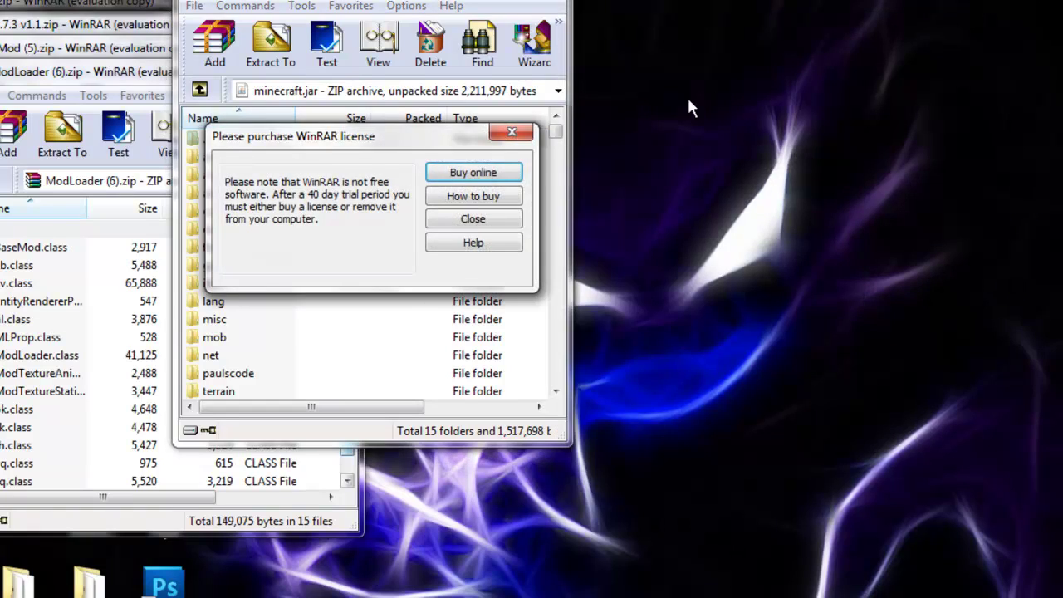
left_click(512, 132)
Step: Arrange the minecraft.jar window on the right and the ModLoader archive in the centre
left_click_drag(428, 0, 924, 91)
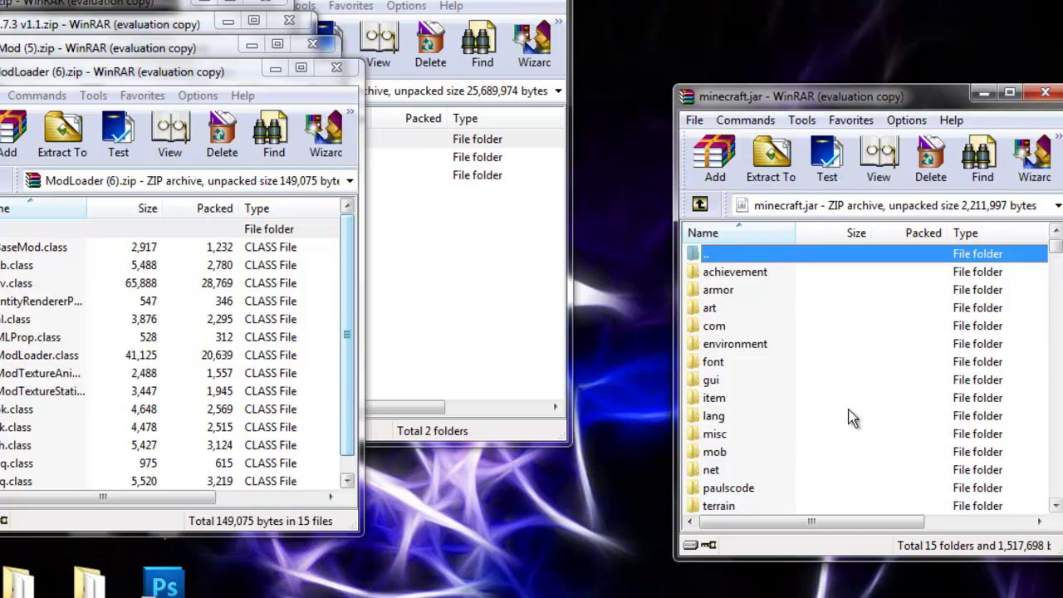
left_click(1056, 506)
left_click(1056, 506)
left_click(1056, 506)
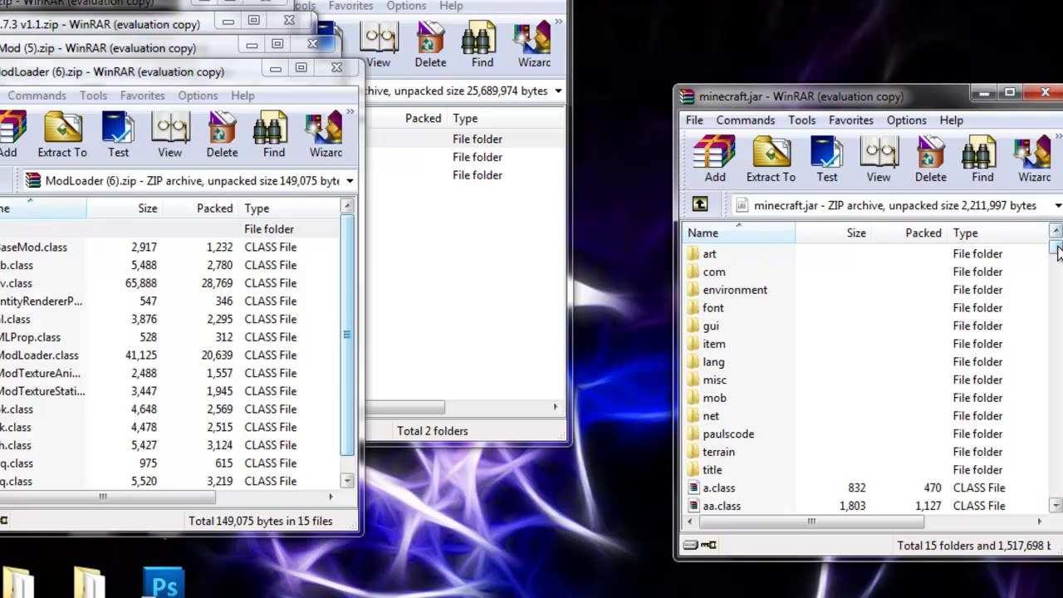
left_click_drag(1058, 253, 1058, 246)
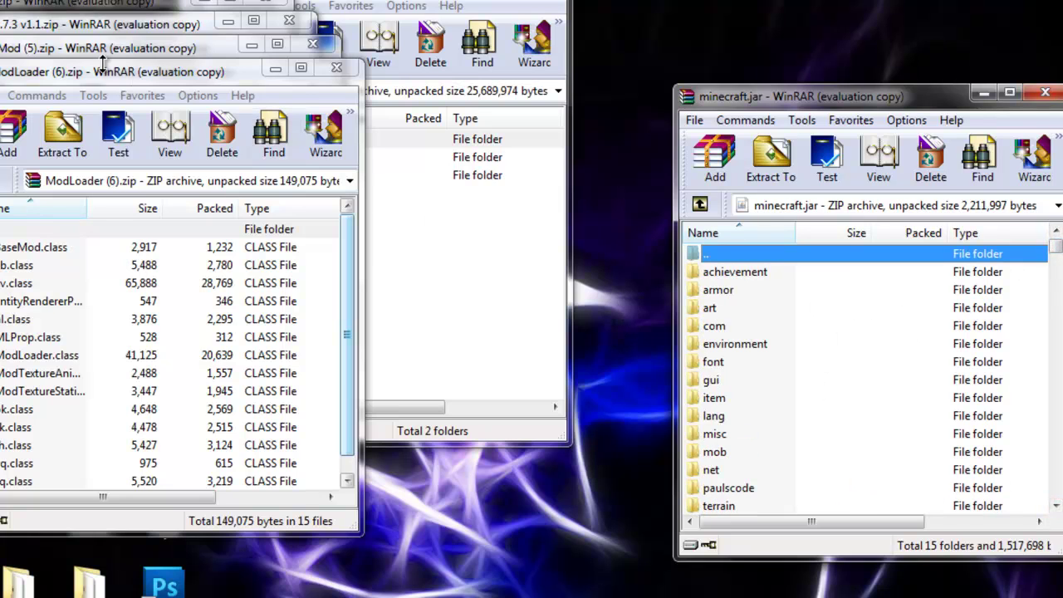
left_click_drag(76, 78, 313, 93)
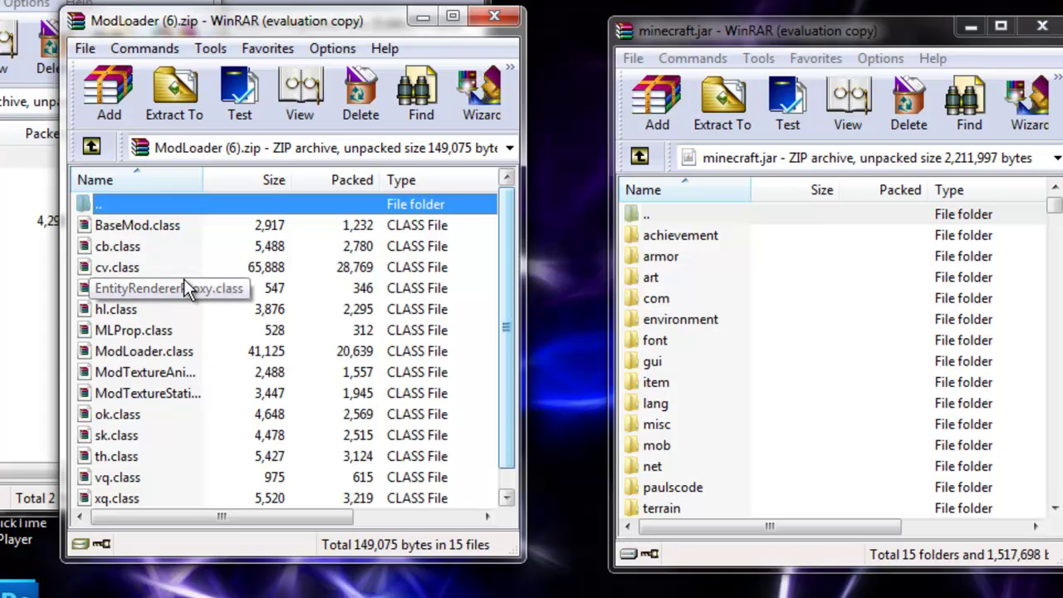
Step: Copy all 15 ModLoader class files into minecraft.jar using Add and replace files
key("ctrl+a")
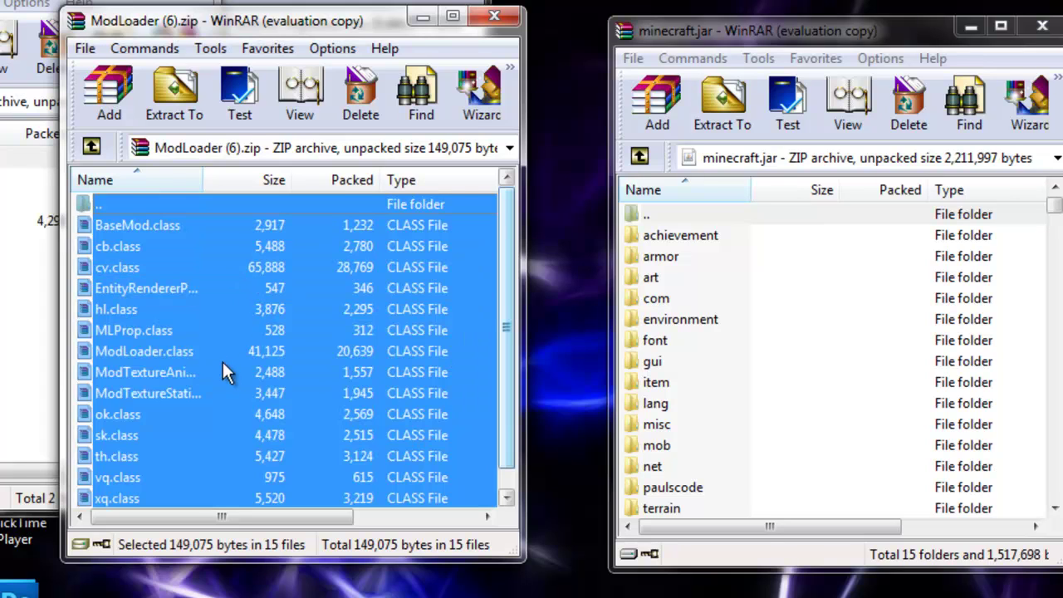
left_click_drag(208, 382, 789, 380)
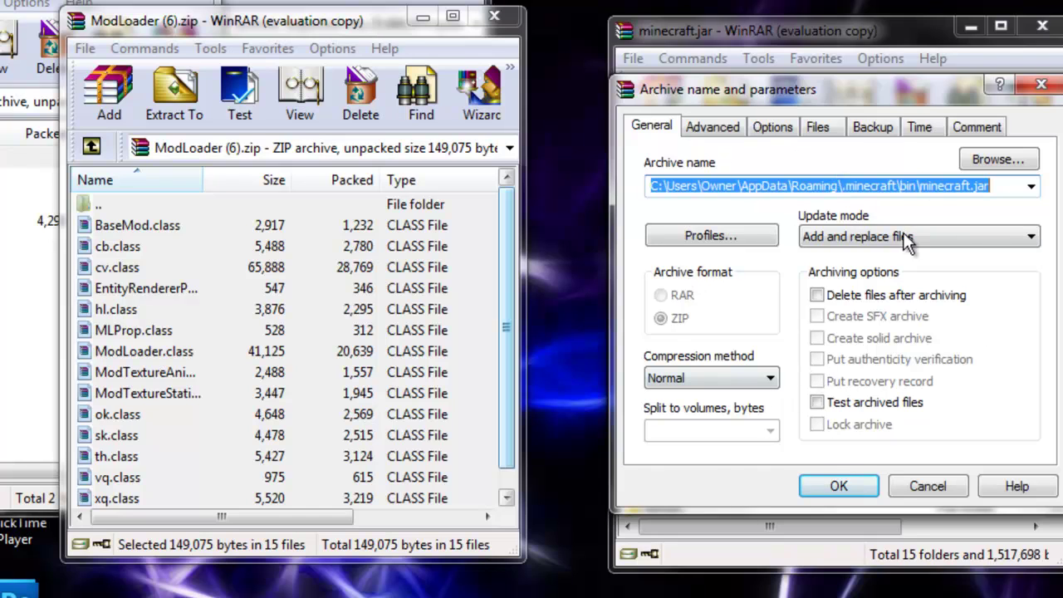
left_click(838, 488)
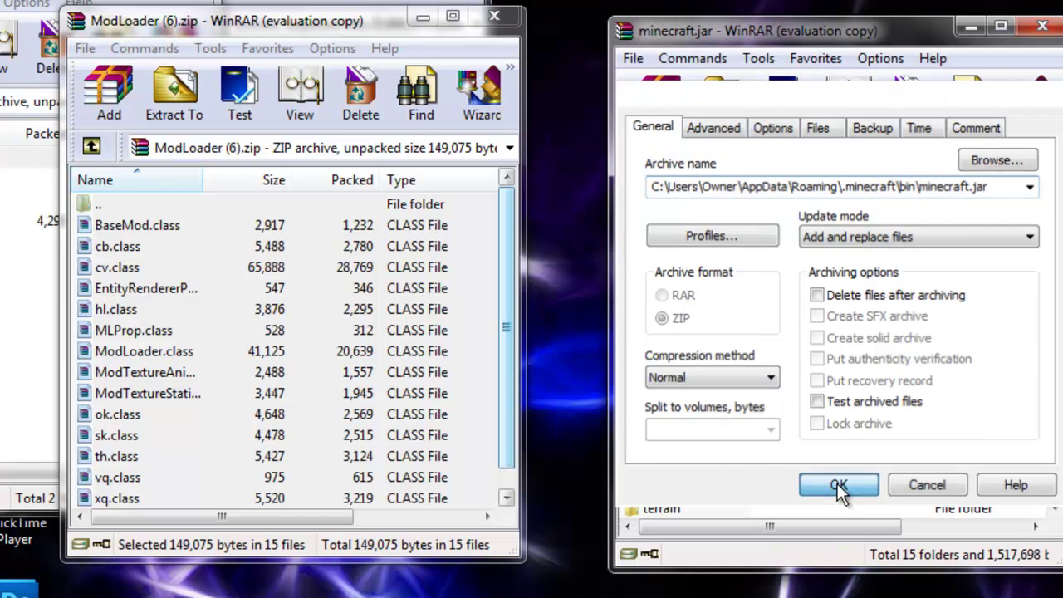
left_click(501, 23)
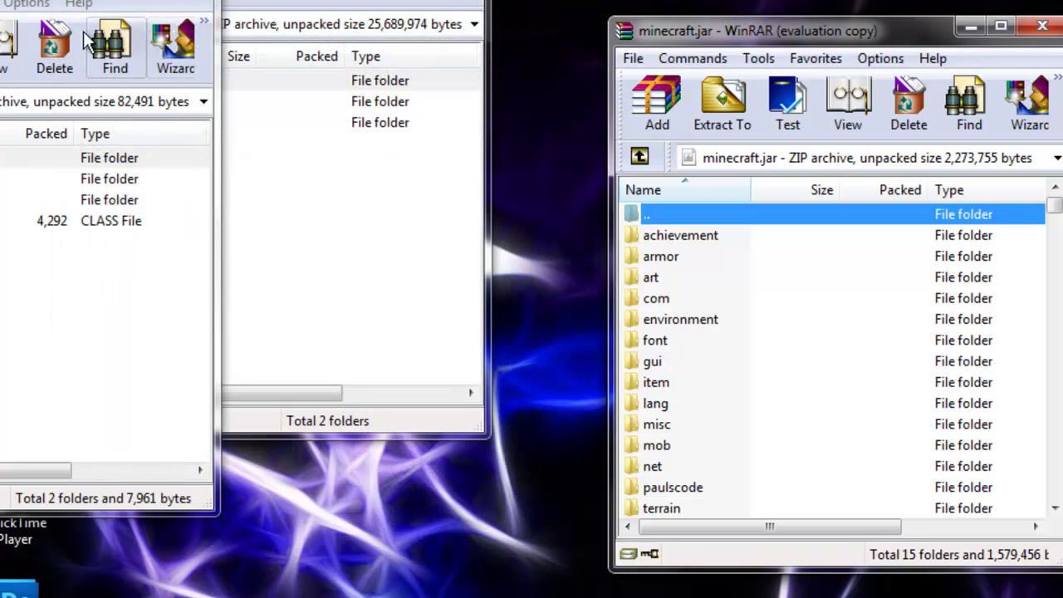
left_click(83, 31)
Step: Copy all AudioMod (5).zip contents, including the ibxm folder, into minecraft.jar and close AudioMod
left_click_drag(83, 31, 358, 33)
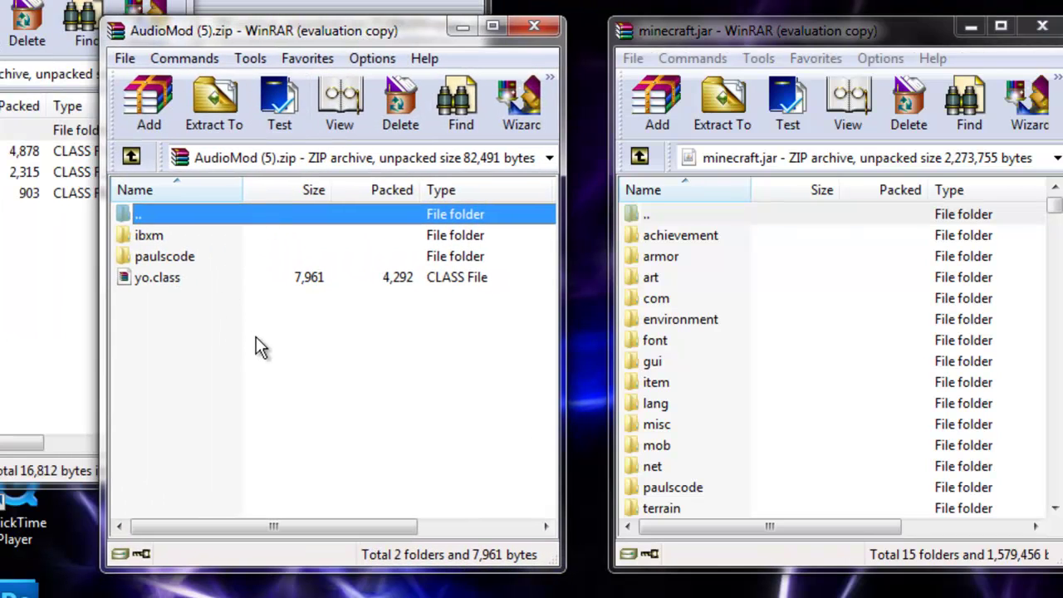
key("ctrl+a")
left_click_drag(171, 249, 780, 328)
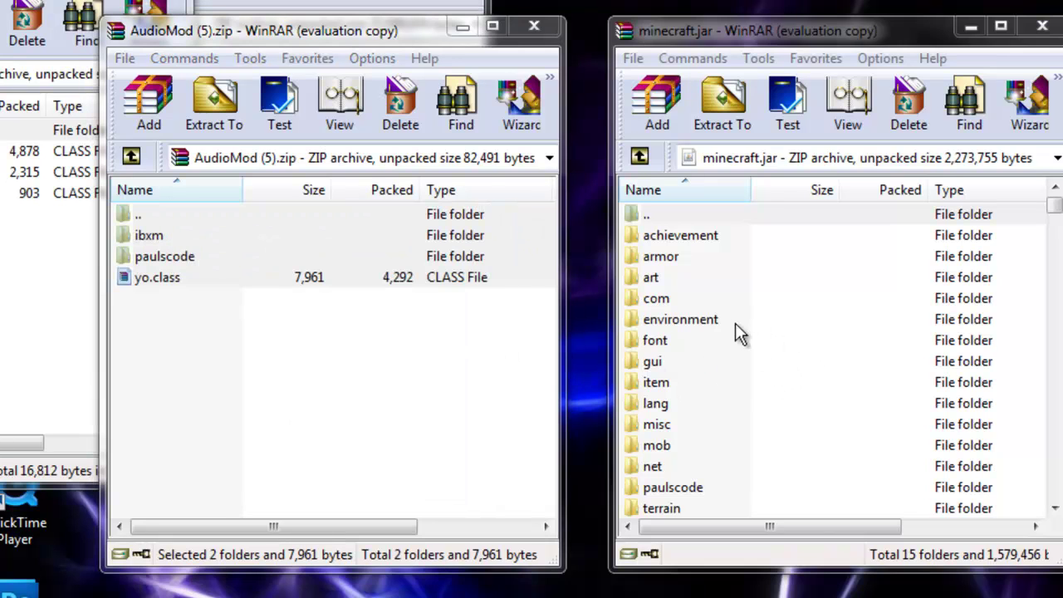
left_click(837, 485)
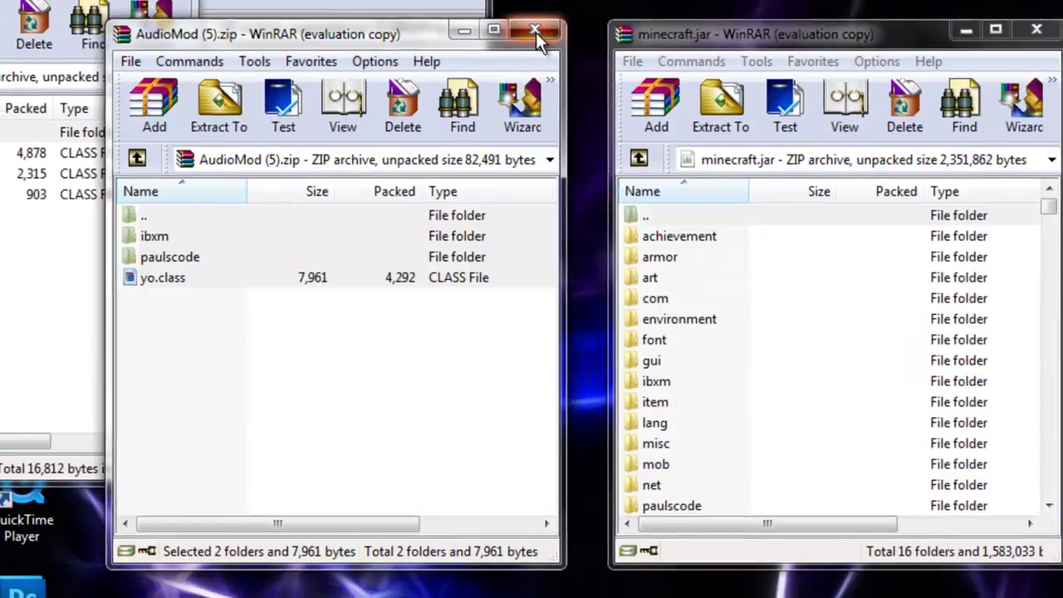
left_click(535, 29)
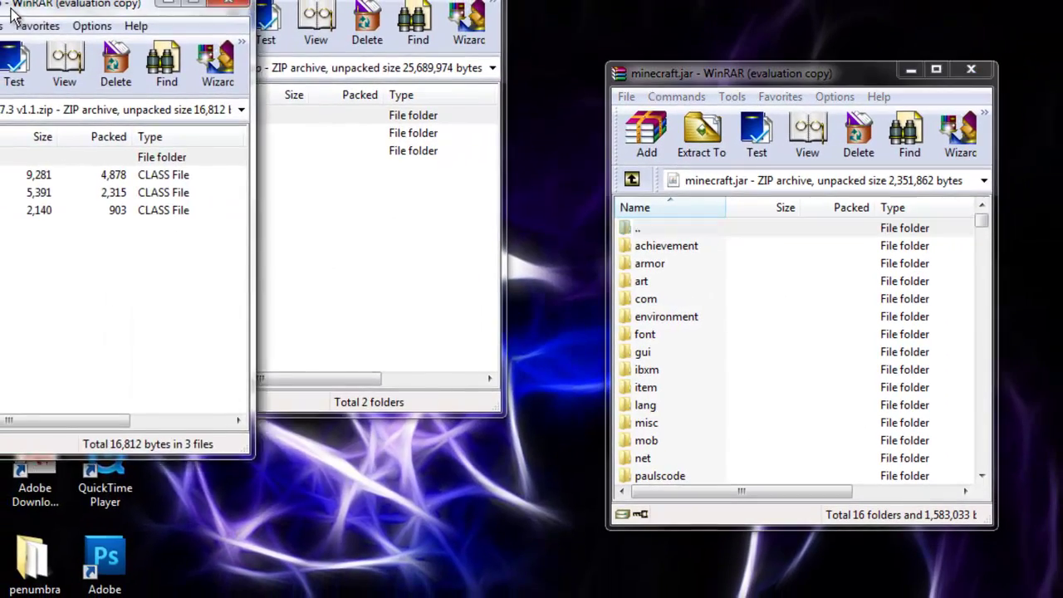
left_click_drag(203, 18, 232, 0)
Step: Copy all 32 class files from ShockAhPI r5.1's bin folder into minecraft.jar
left_click(21, 249)
left_click_drag(50, 0, 324, 45)
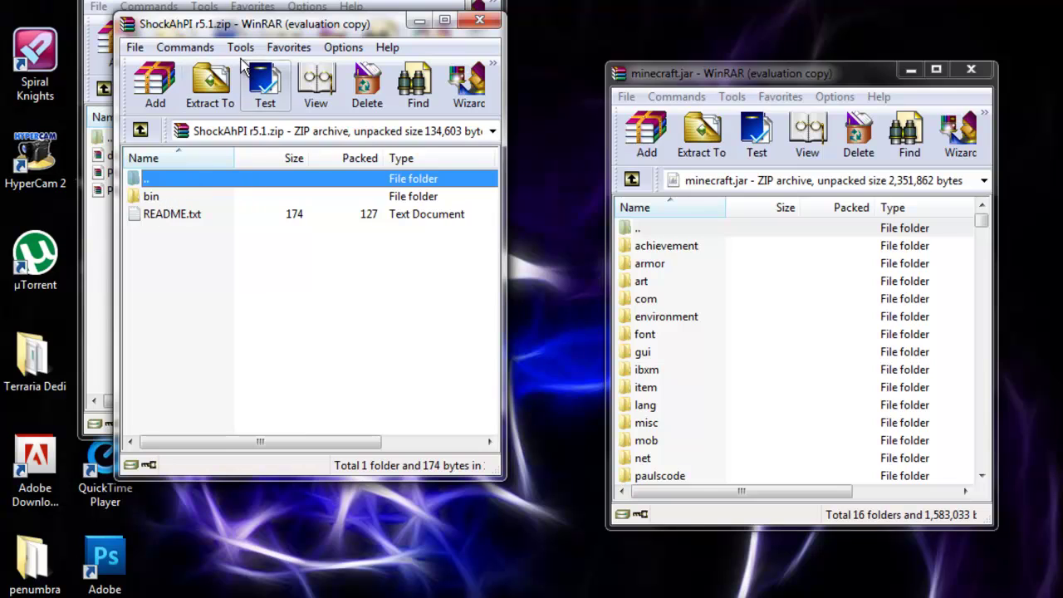
double_click(167, 195)
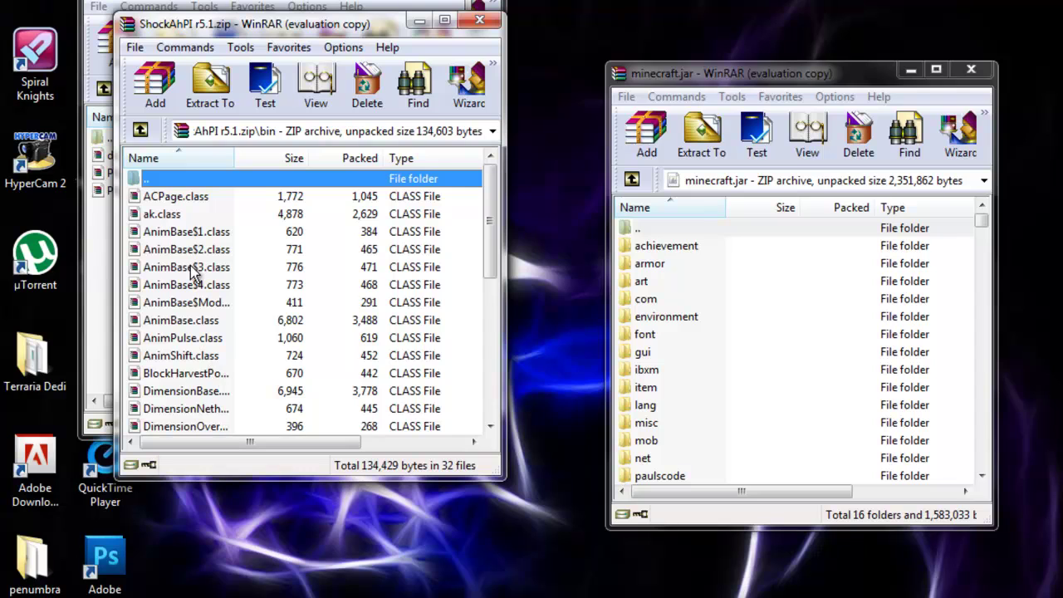
key("ctrl+a")
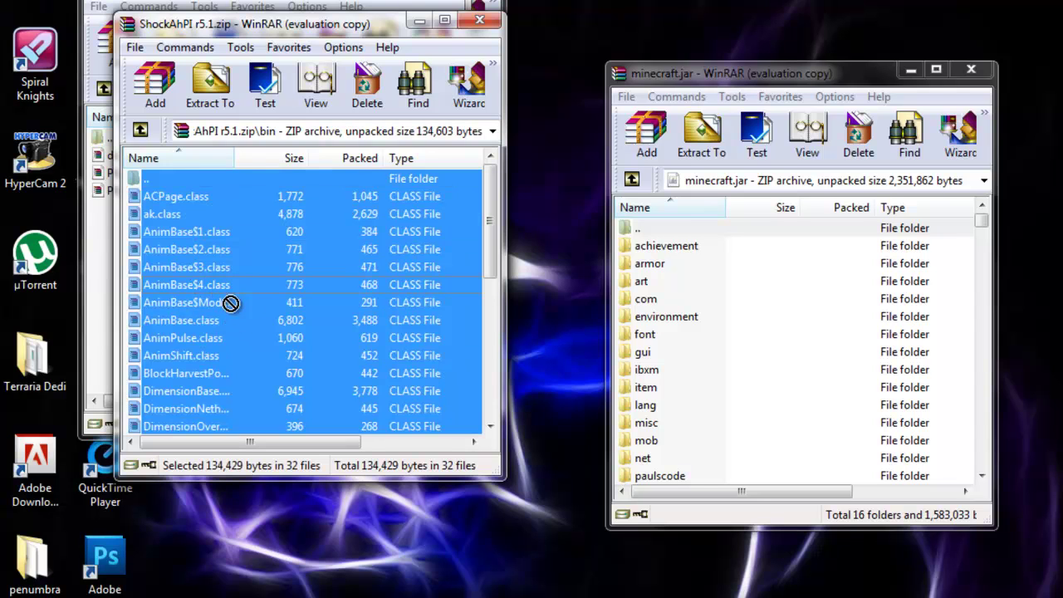
left_click_drag(230, 303, 782, 332)
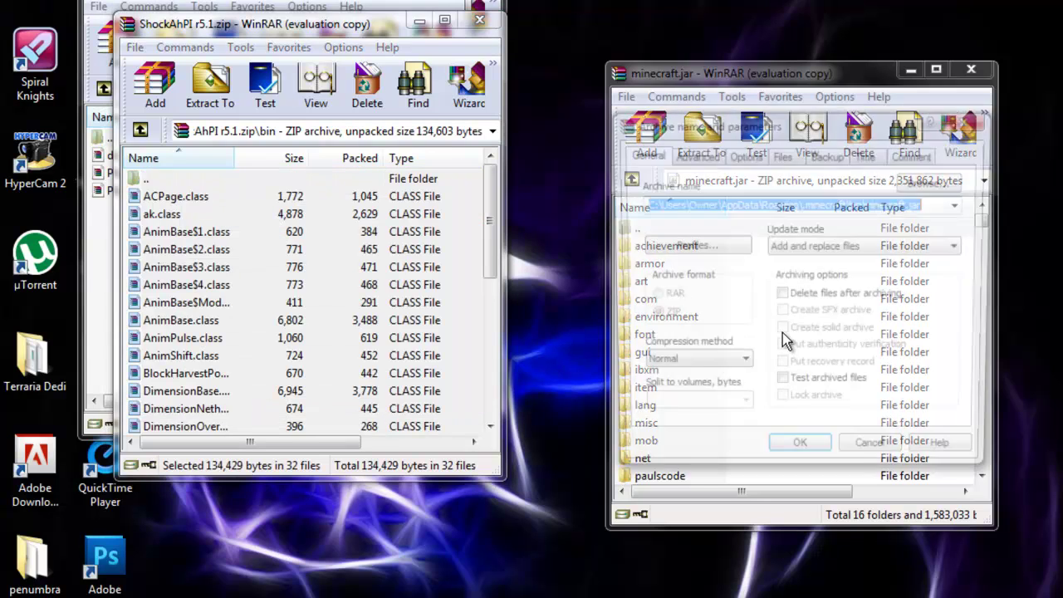
left_click(814, 459)
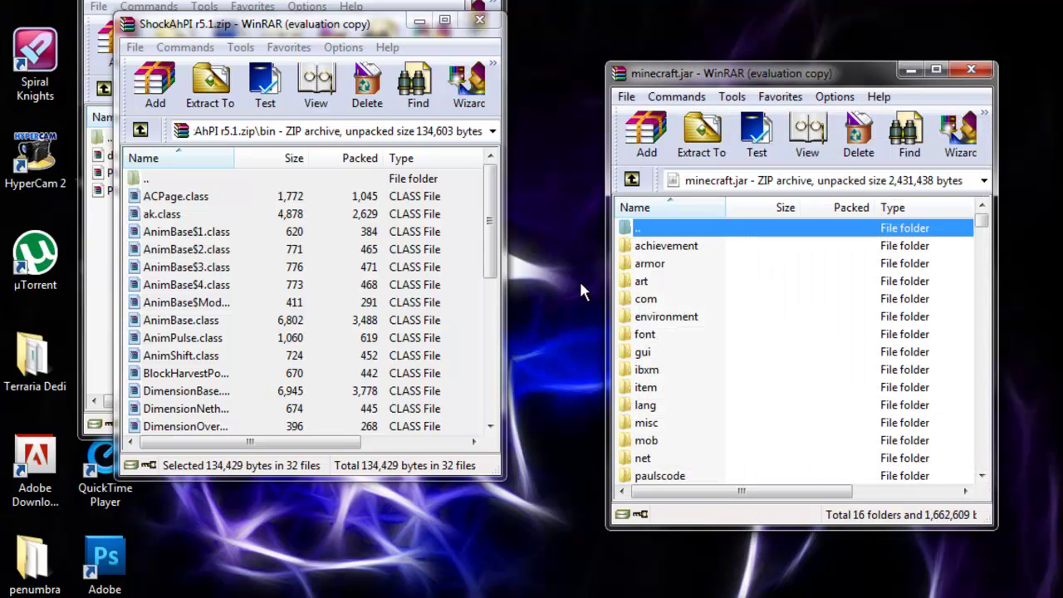
left_click(480, 20)
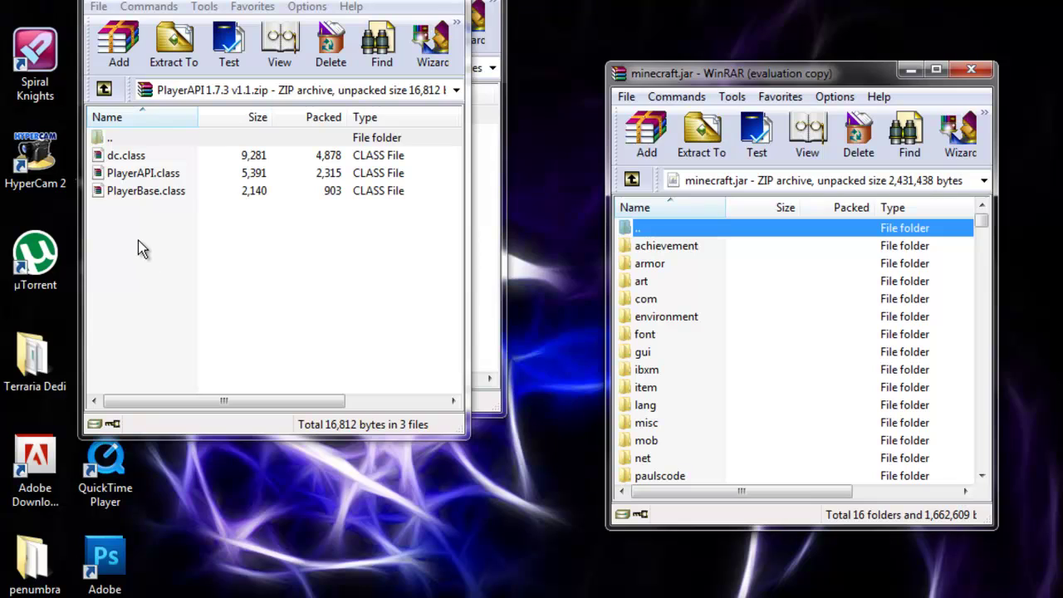
Step: Copy the three PlayerAPI 1.7.3 v1.1 class files into minecraft.jar, then close PlayerAPI
left_click(134, 220)
key("ctrl+a")
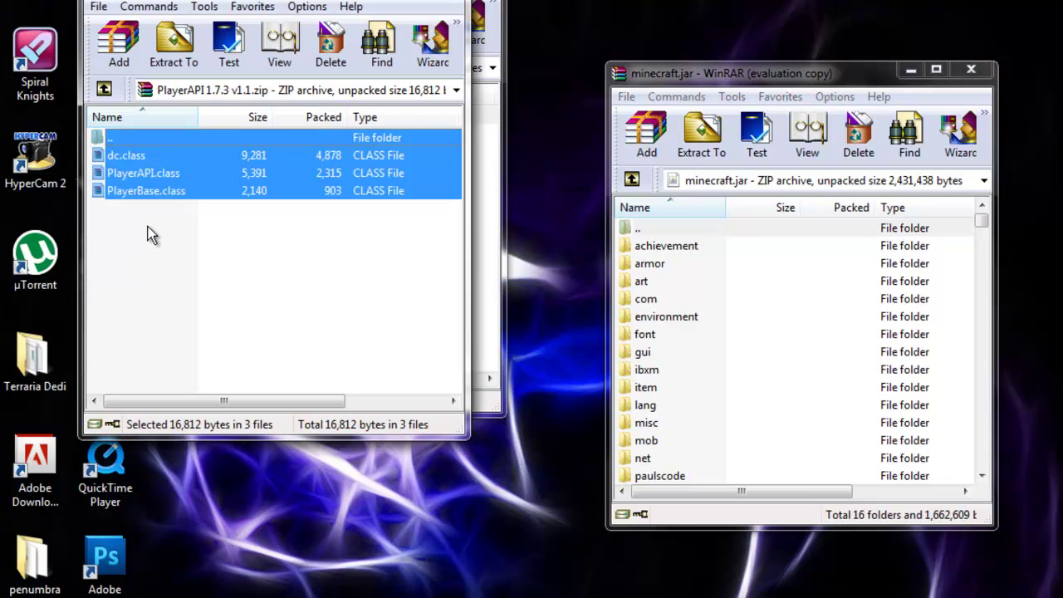
left_click_drag(154, 173, 767, 325)
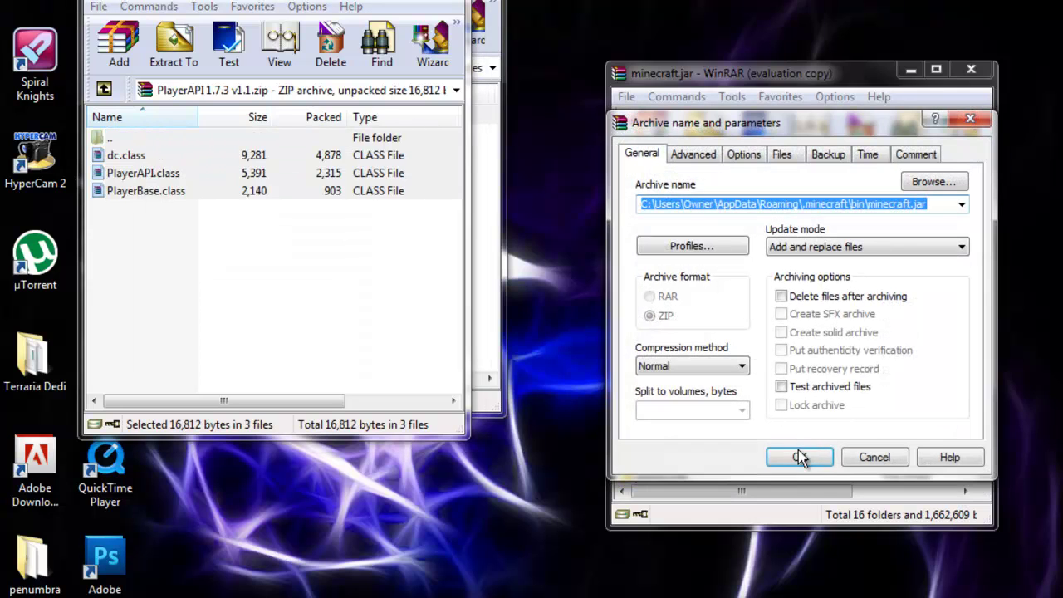
left_click(802, 455)
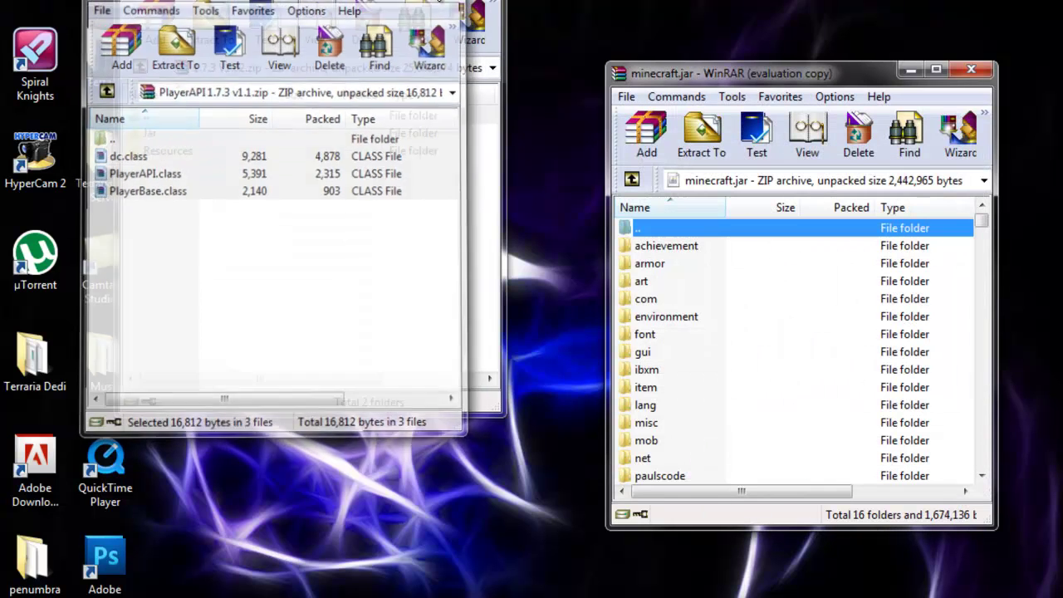
key("alt+F4")
Step: Copy the Aether 1.7.3 V1.02 Jar folder contents, including the aether folder, into minecraft.jar
left_click_drag(296, 0, 330, 71)
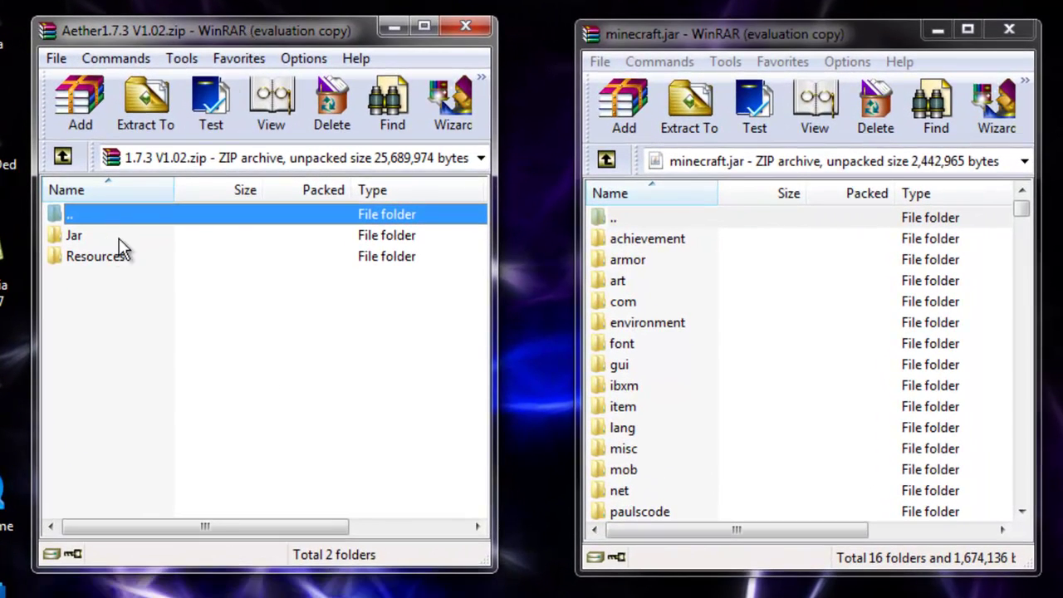
double_click(74, 236)
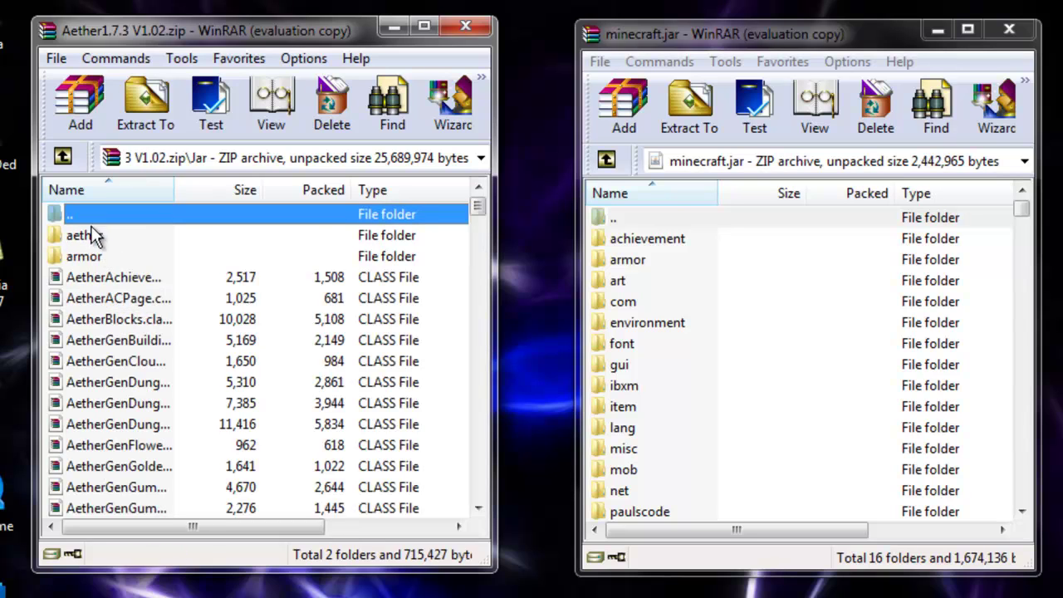
left_click_drag(481, 209, 481, 161)
key("ctrl+a")
left_click_drag(568, 406, 792, 355)
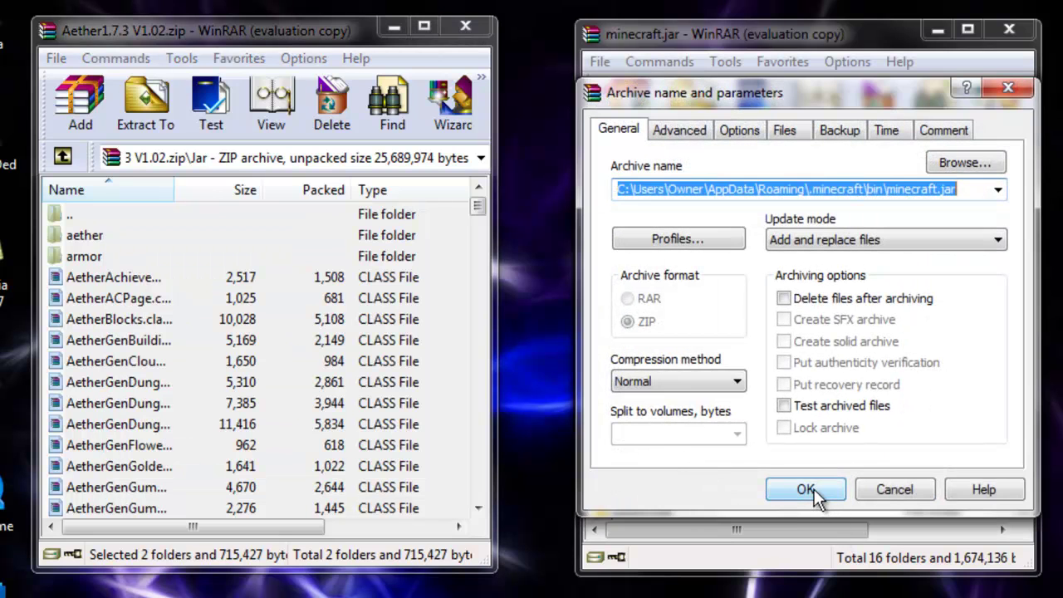
left_click(814, 493)
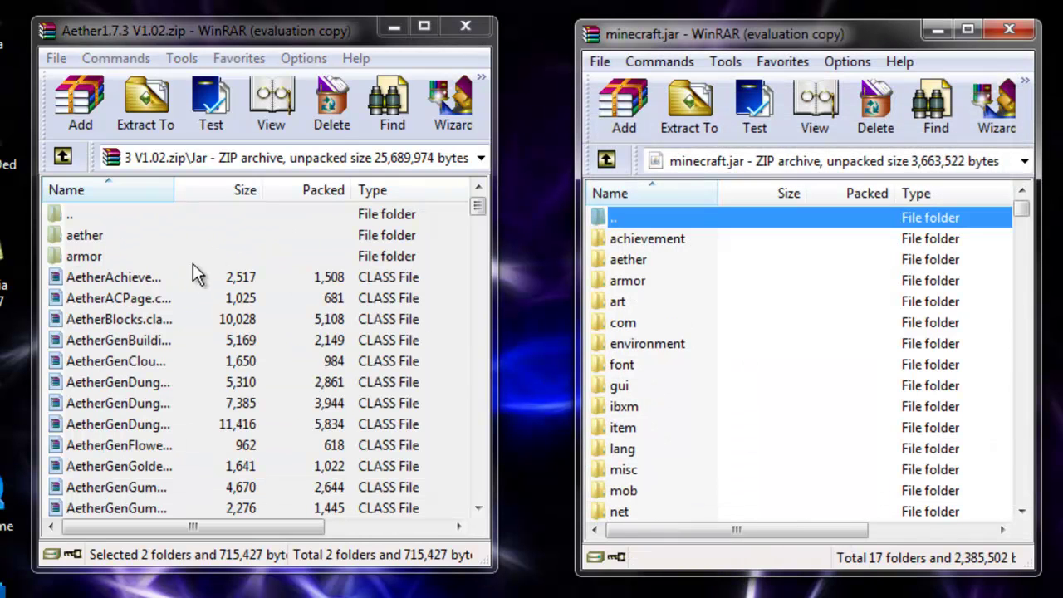
Step: Show the Aether archive's Resources folder on the left and .minecraft\resources on the right
double_click(72, 216)
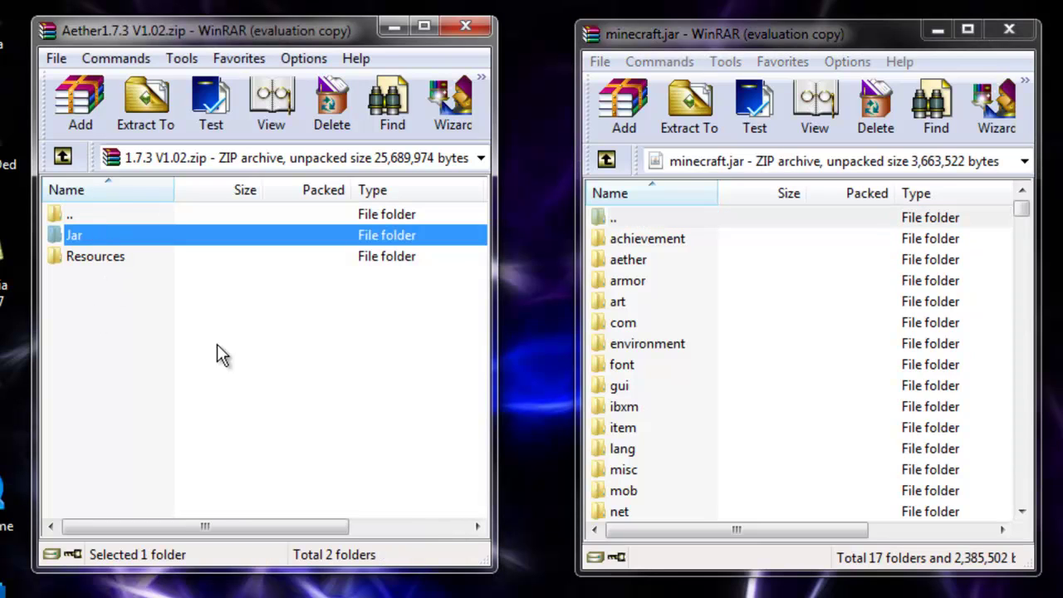
double_click(103, 258)
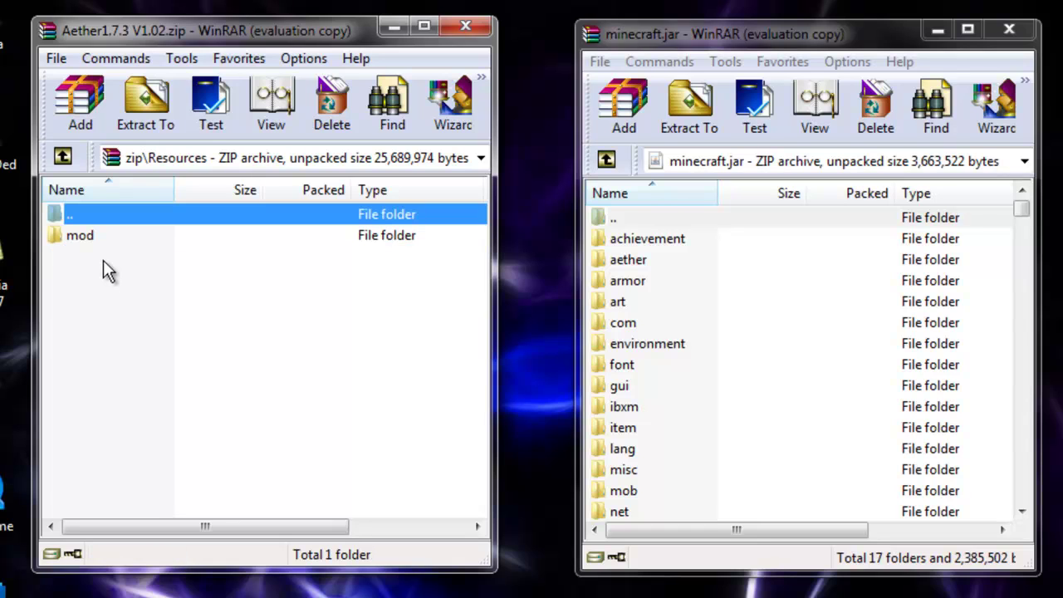
double_click(637, 217)
double_click(637, 217)
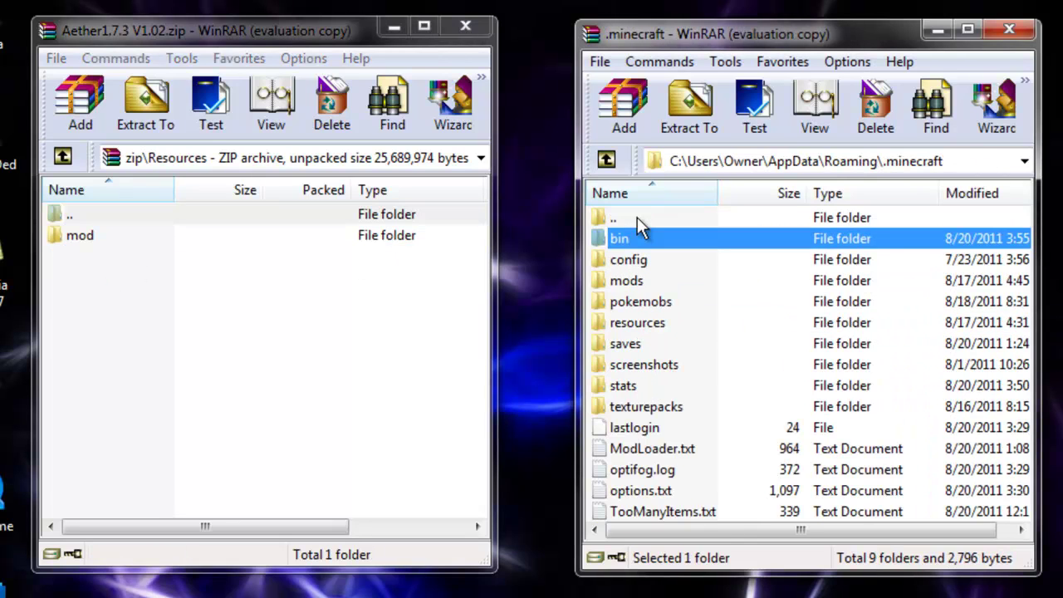
double_click(648, 324)
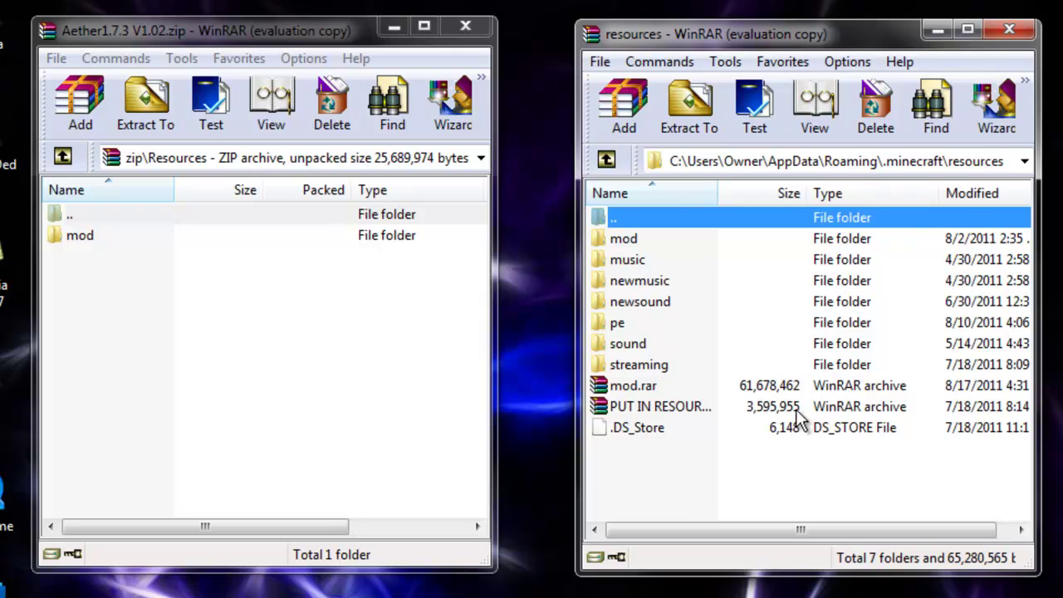
Step: Drag the Aether mod folder from Resources into the .minecraft resources folder
double_click(83, 235)
double_click(74, 218)
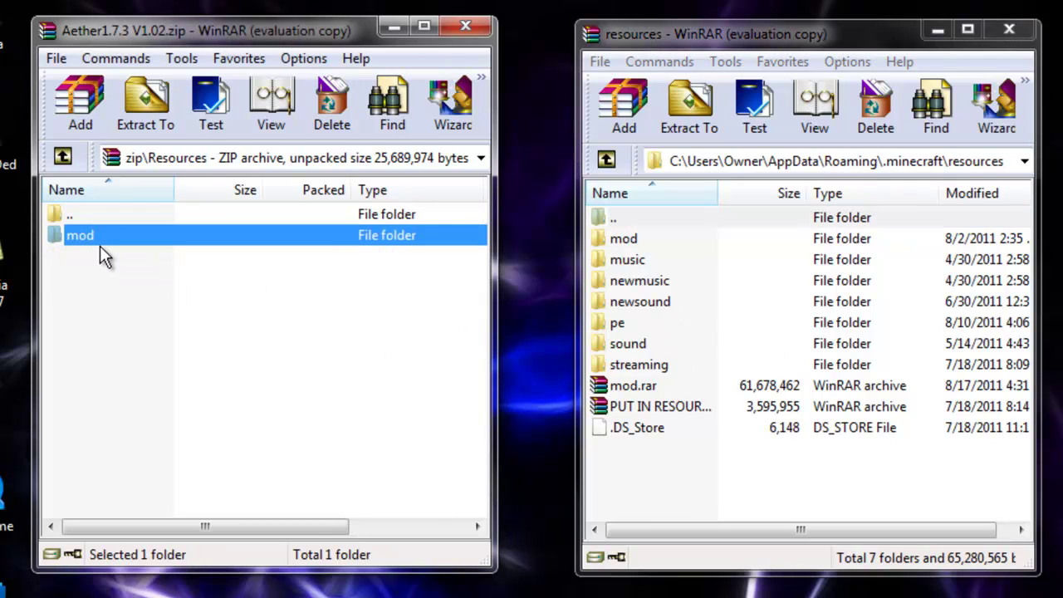
left_click_drag(97, 237, 660, 421)
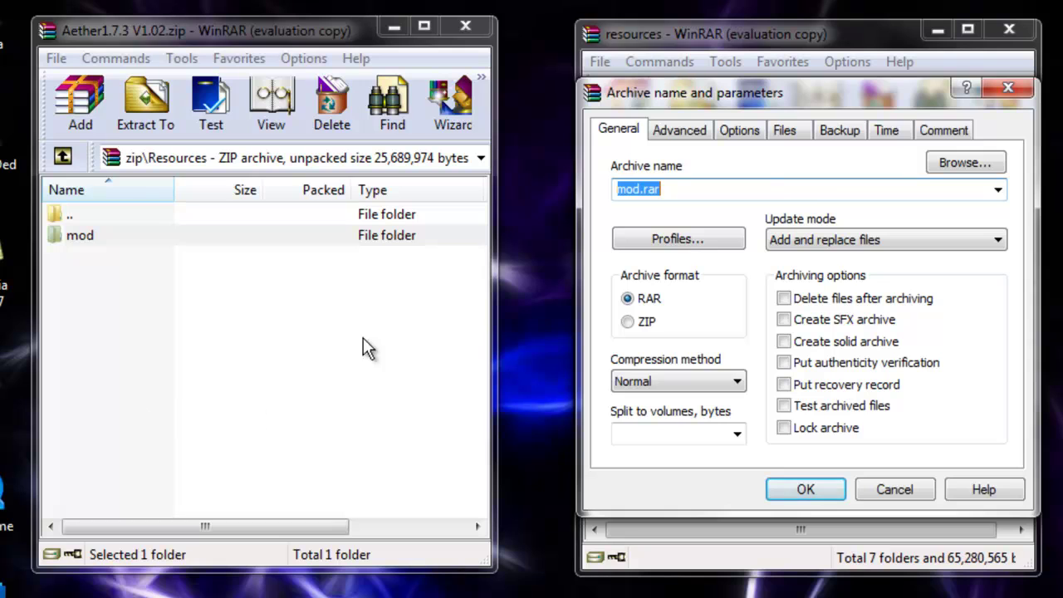
Step: Accept the default settings to archive the mod folder as mod.rar in .minecraft\resources
left_click(804, 488)
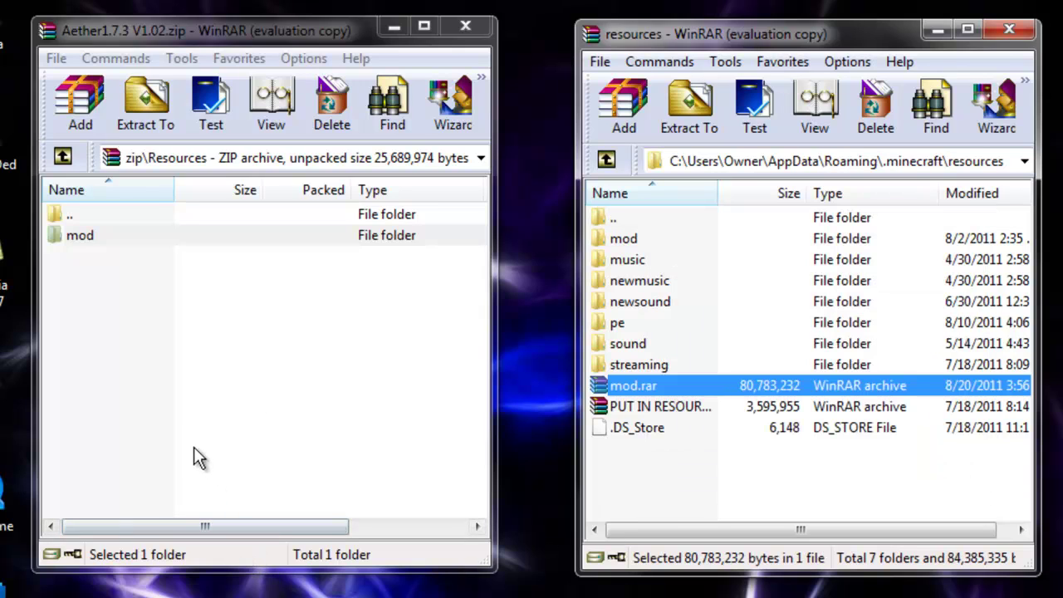
Step: Extract mod.rar into .minecraft\resources without confirmation, replacing all existing files
right_click(665, 385)
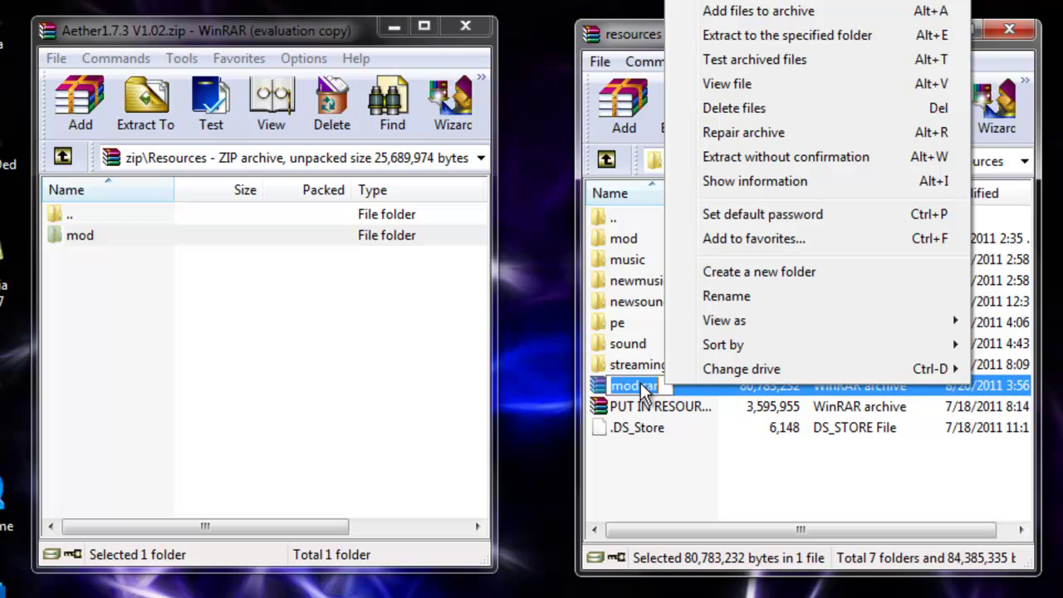
left_click(706, 392)
right_click(698, 388)
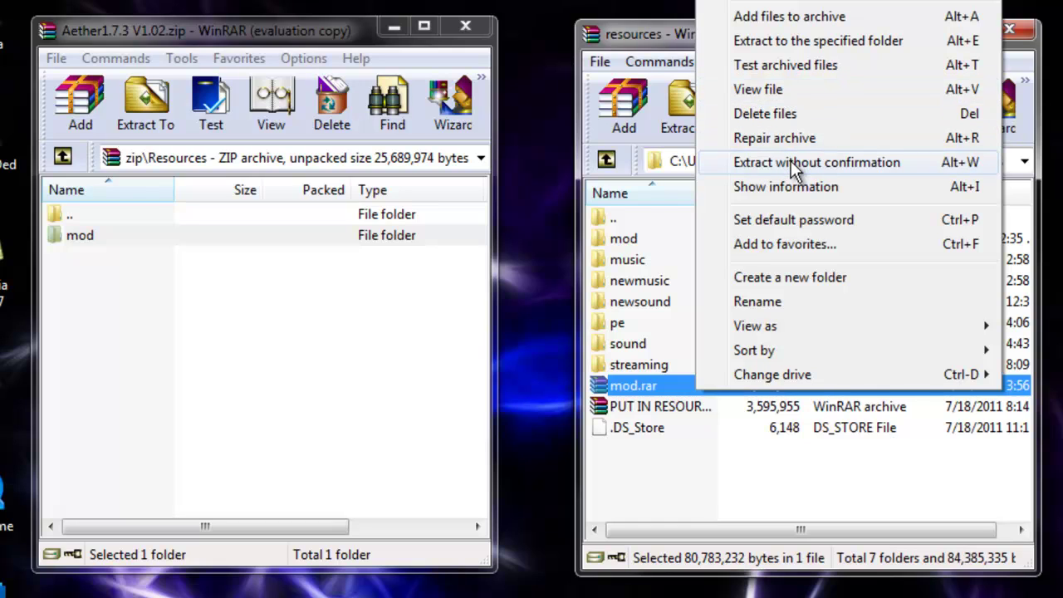
left_click(735, 165)
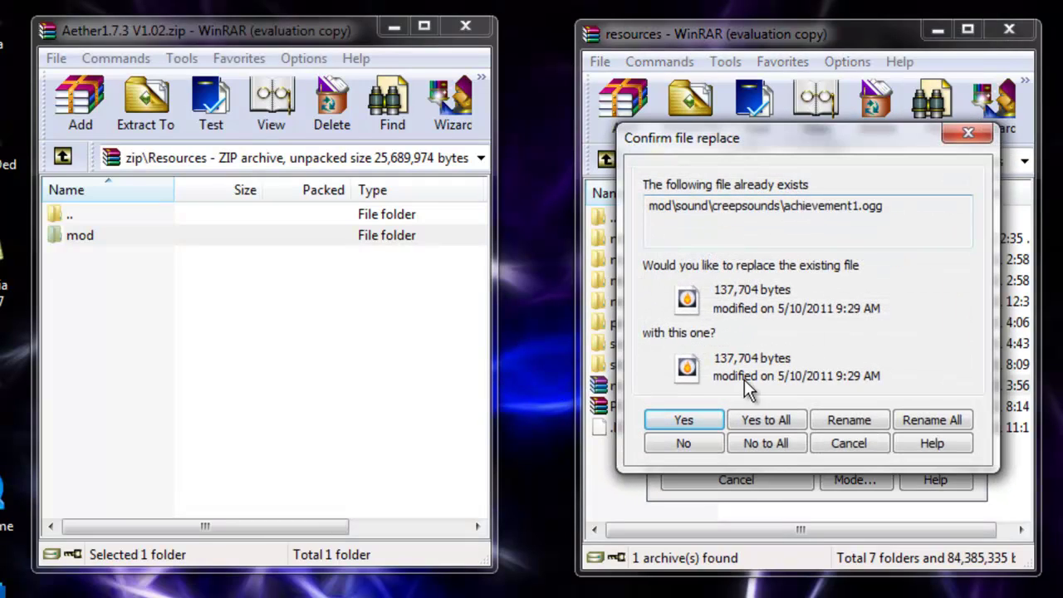
left_click(764, 420)
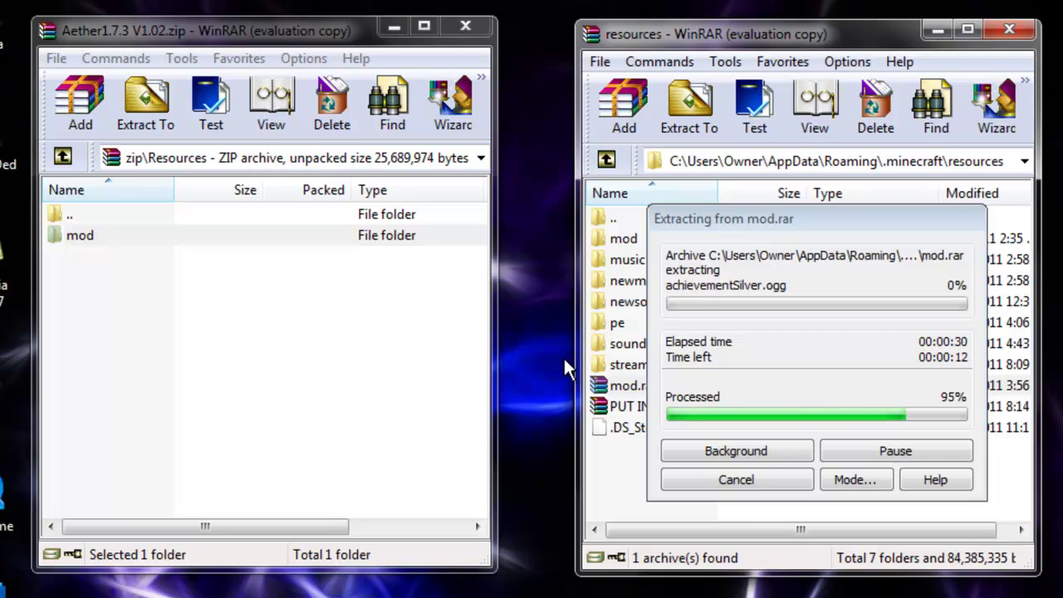
Step: Close both WinRAR windows and log in through the Minecraft Launcher to start the game
left_click(1009, 29)
left_click(466, 25)
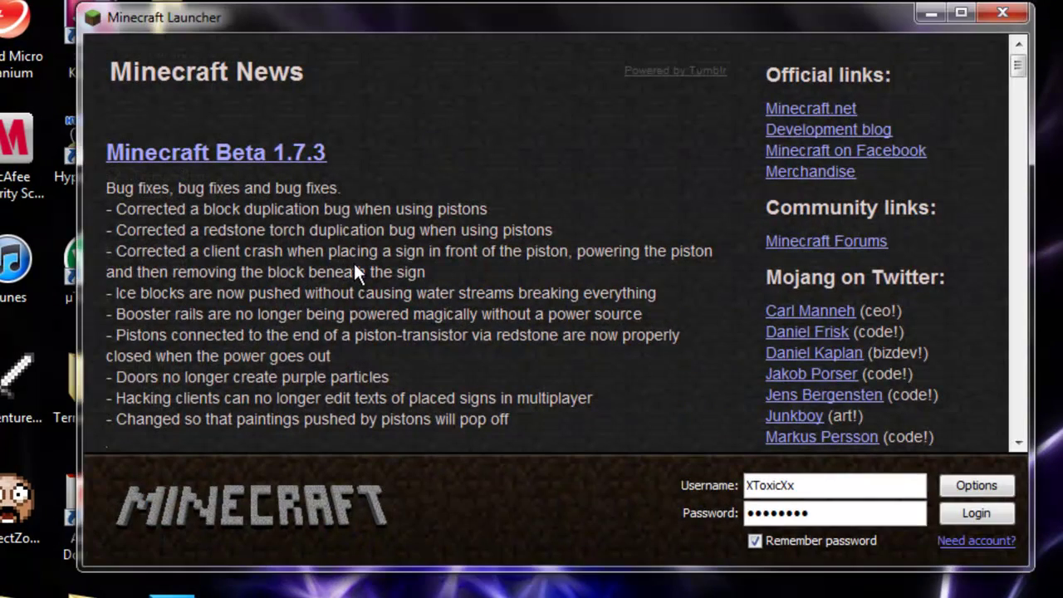
left_click(975, 518)
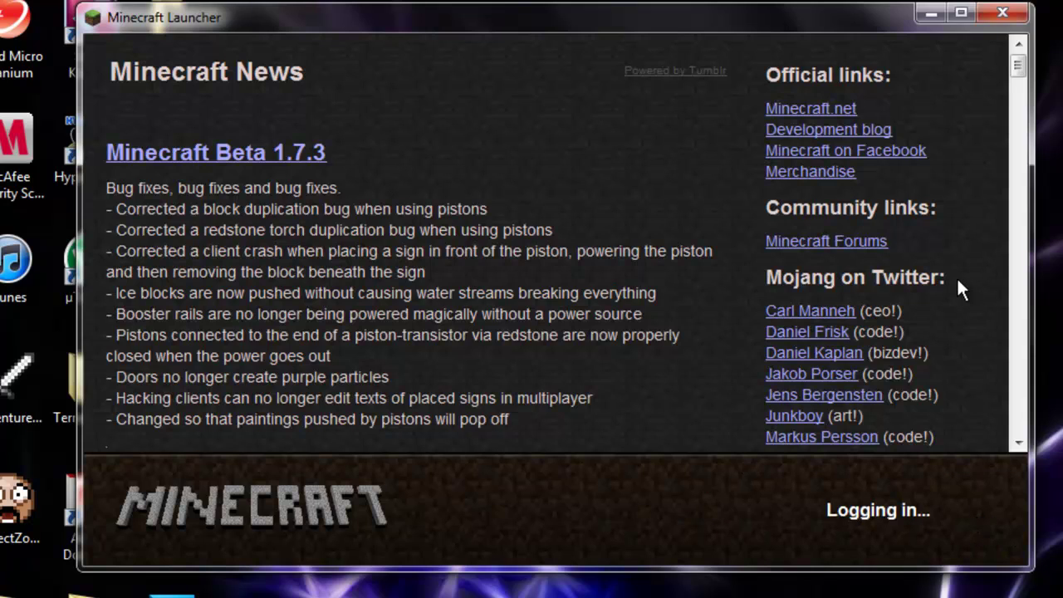